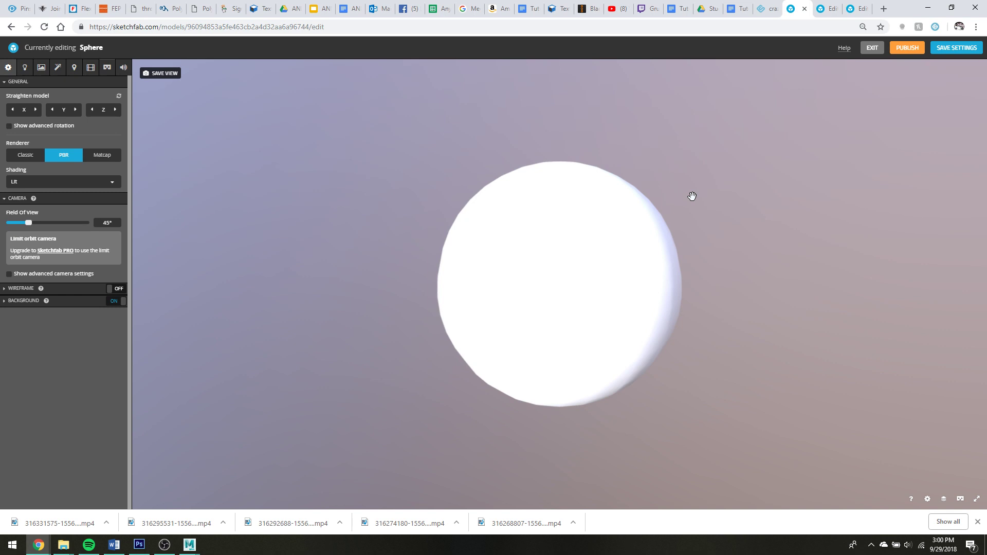
Start a base colour texture import for the sphere and browse to D:\Textures\Volcanic Rock\test
mouse_move(633, 283)
left_mouse_down()
mouse_move(540, 286)
mouse_move(630, 284)
left_mouse_up()
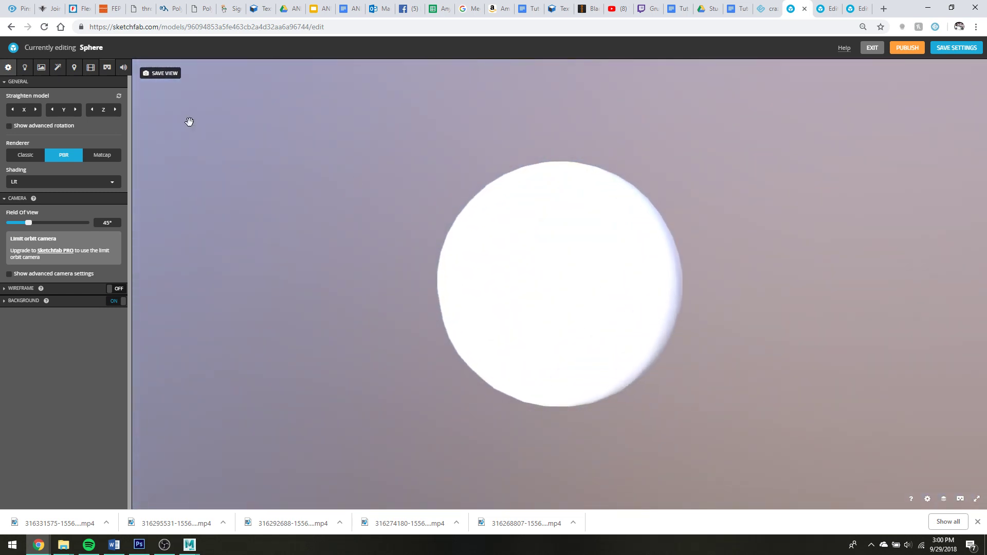
left_click(41, 68)
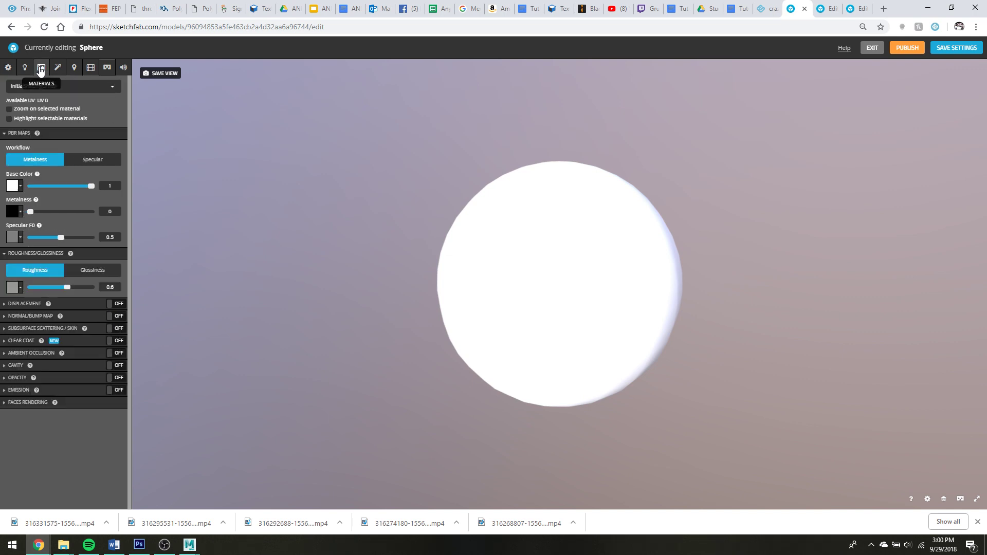
left_click(21, 188)
left_click(59, 231)
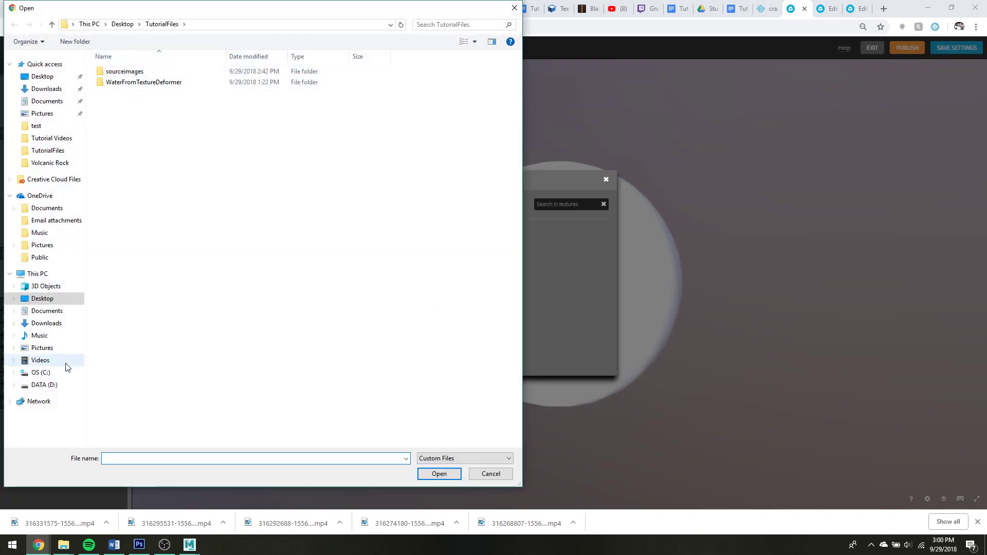
left_click(61, 386)
double_click(122, 372)
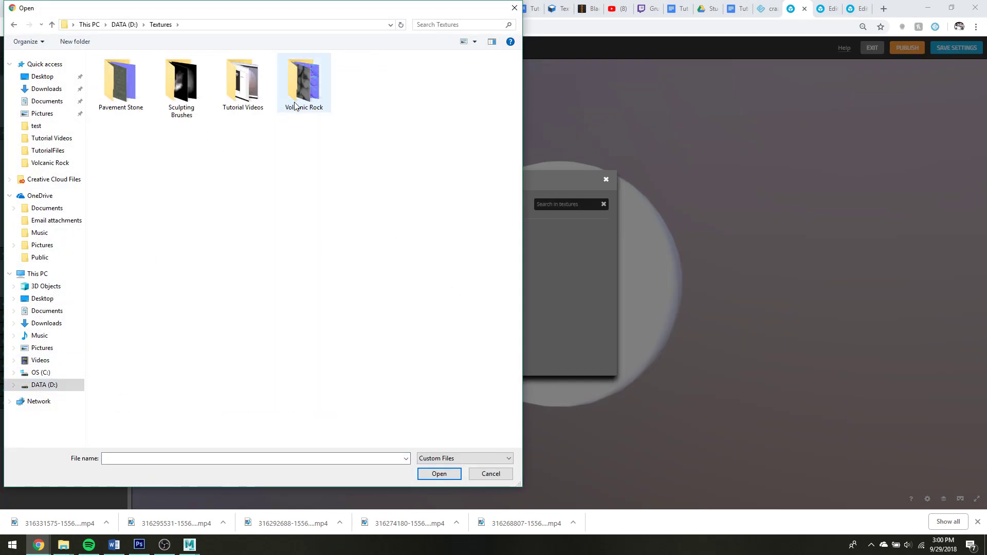
double_click(304, 80)
double_click(120, 80)
Select and upload the ALbedo, DISP, NRM, OCC and SPEC Volcanic Rock maps
left_click(137, 76)
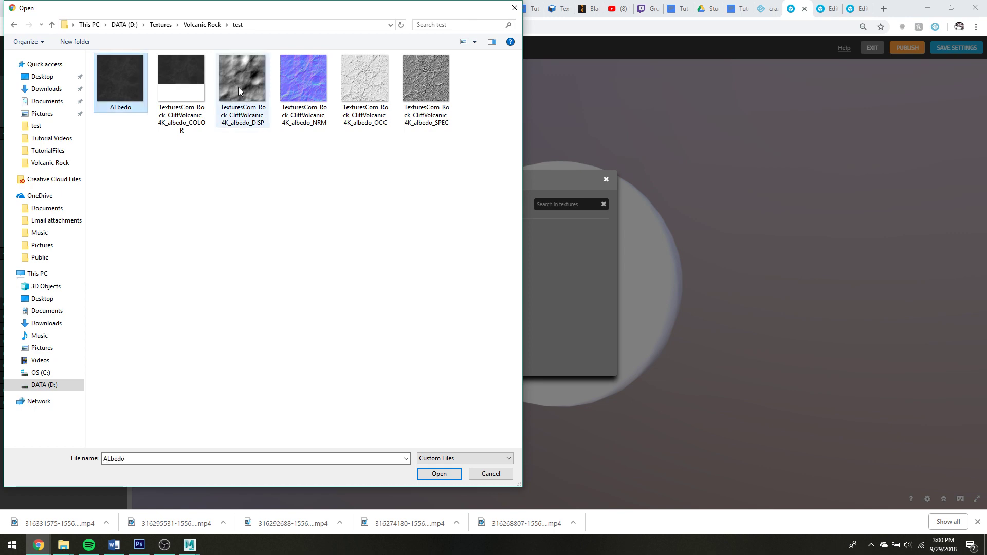
left_click(238, 88, "ctrl")
left_click(301, 79, "ctrl")
left_click(365, 77, "ctrl")
left_click(413, 73, "ctrl")
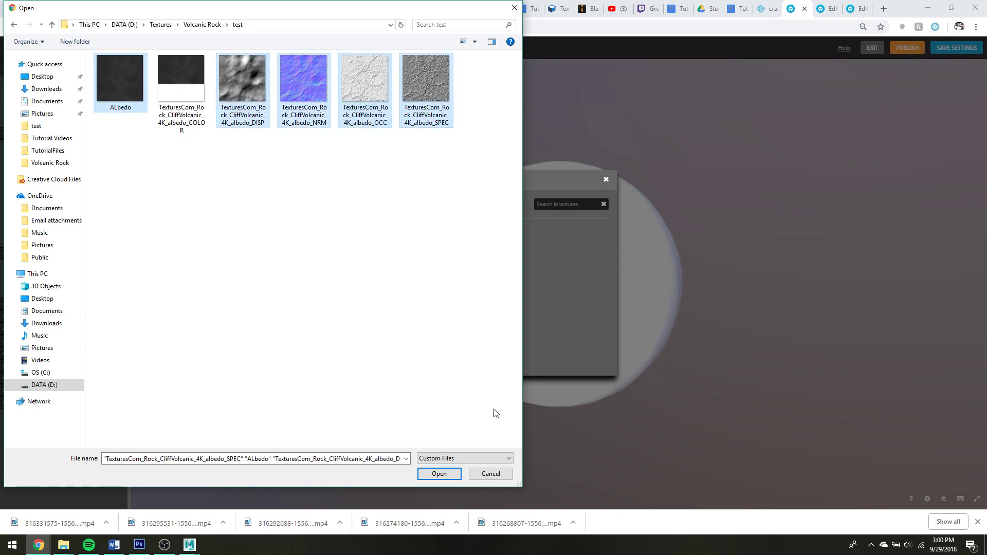
left_click(438, 473)
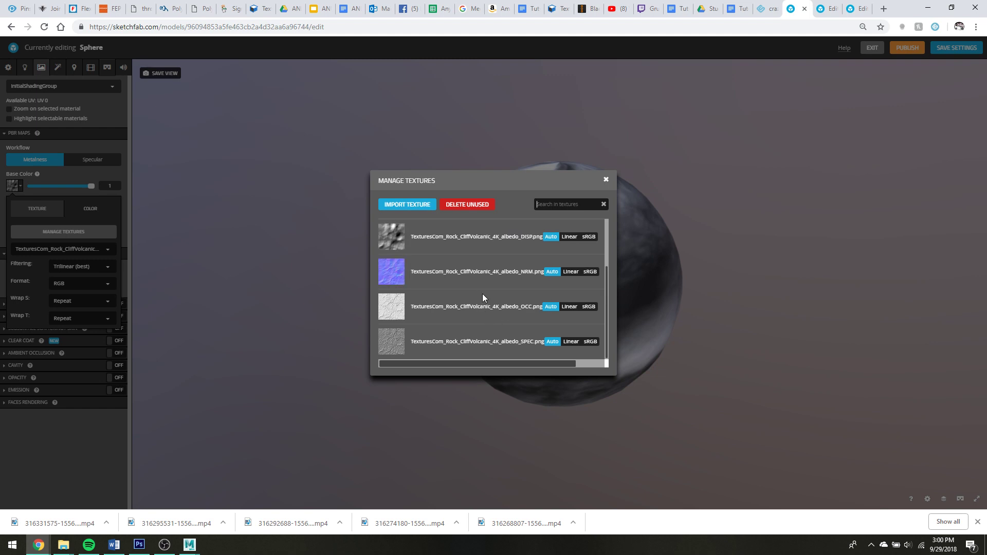
scroll(486, 292, "up", 3)
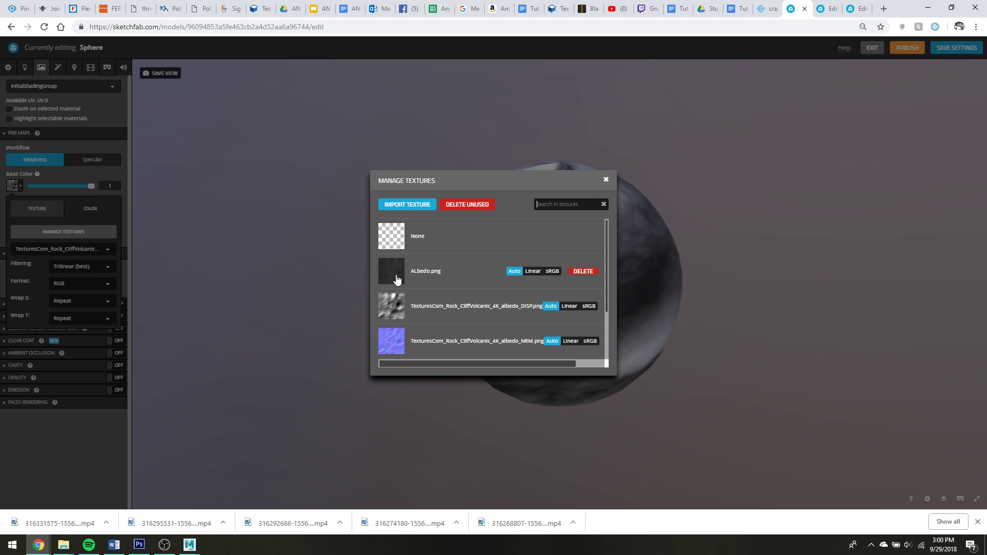
Apply ALbedo.png as the sphere's base colour texture and inspect the result
left_click(392, 272)
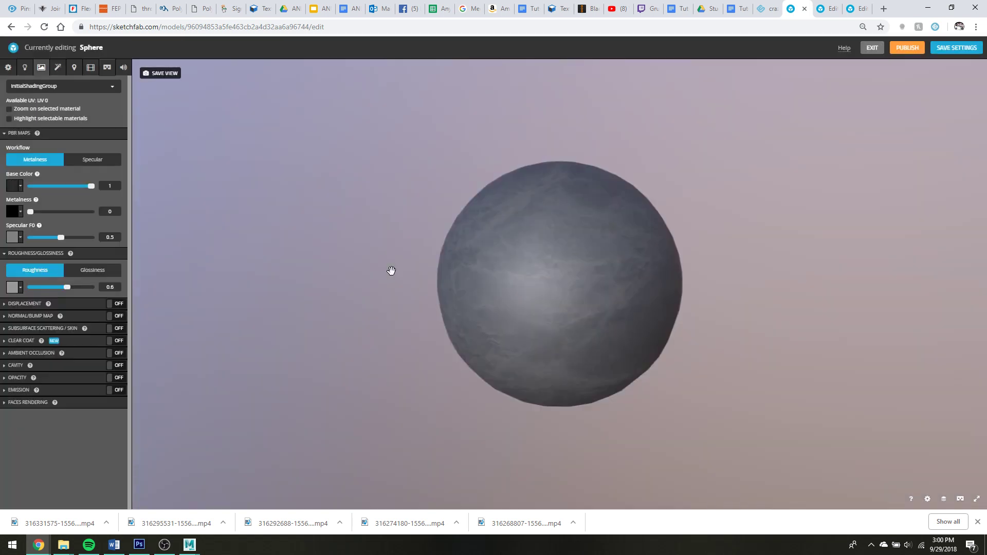
scroll(709, 286, "up", 5)
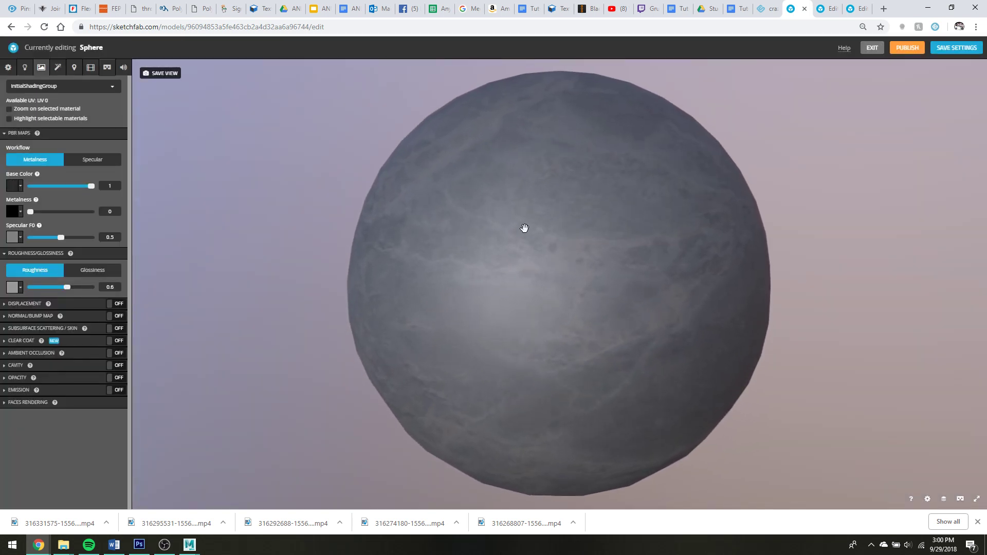
mouse_move(522, 227)
left_mouse_down()
mouse_move(475, 217)
mouse_move(579, 223)
mouse_move(542, 212)
left_mouse_up()
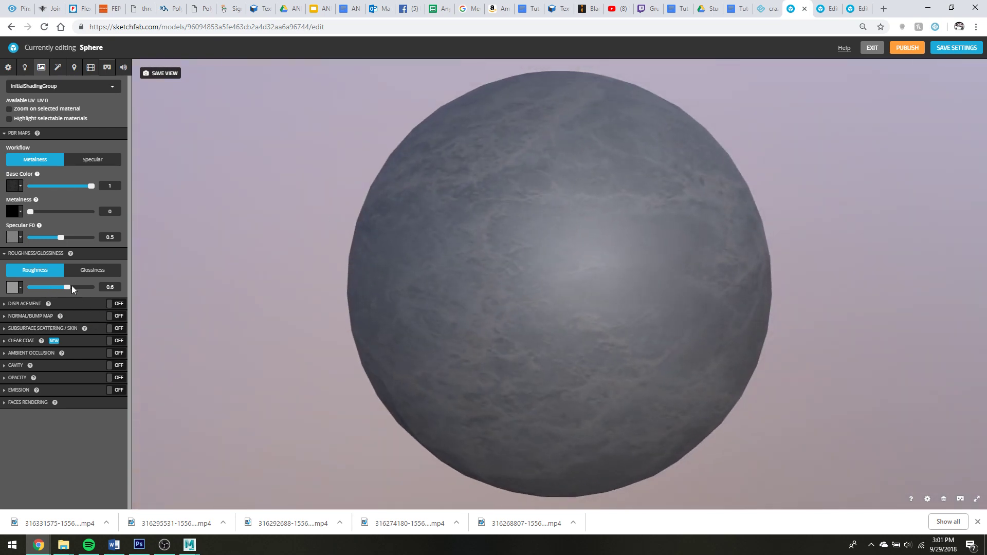
Enable the Normal/Bump map using the purple Volcanic Rock NRM texture
left_click(115, 316)
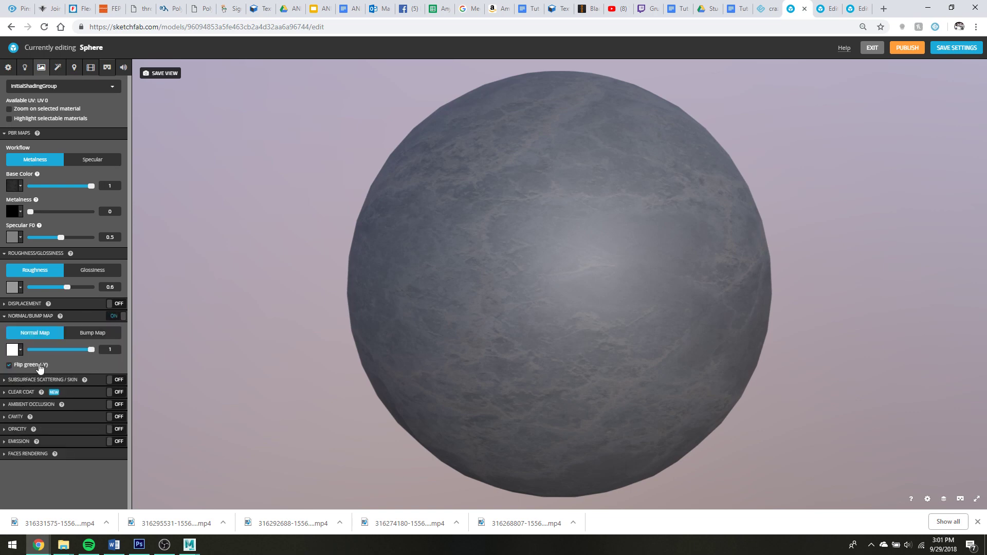
left_click(21, 351)
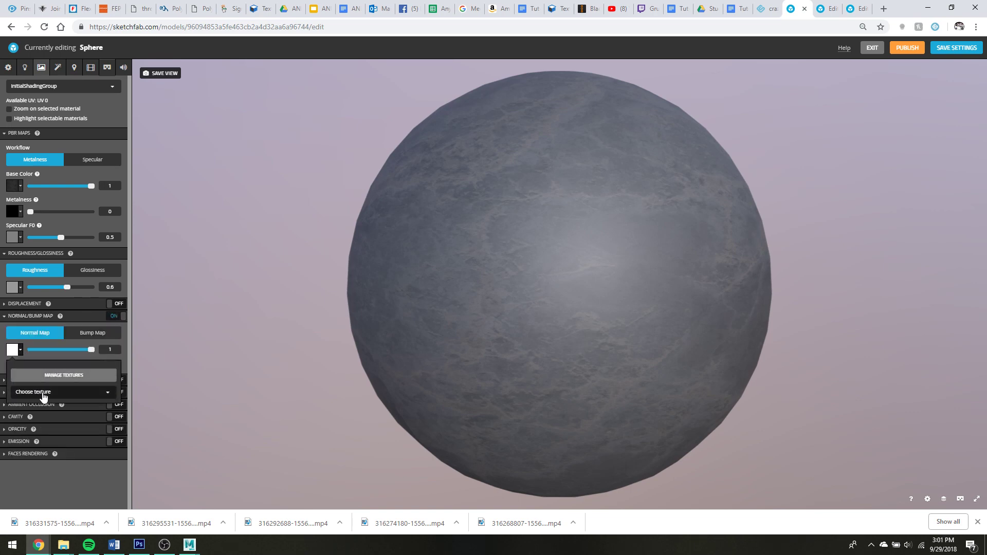
left_click(41, 397)
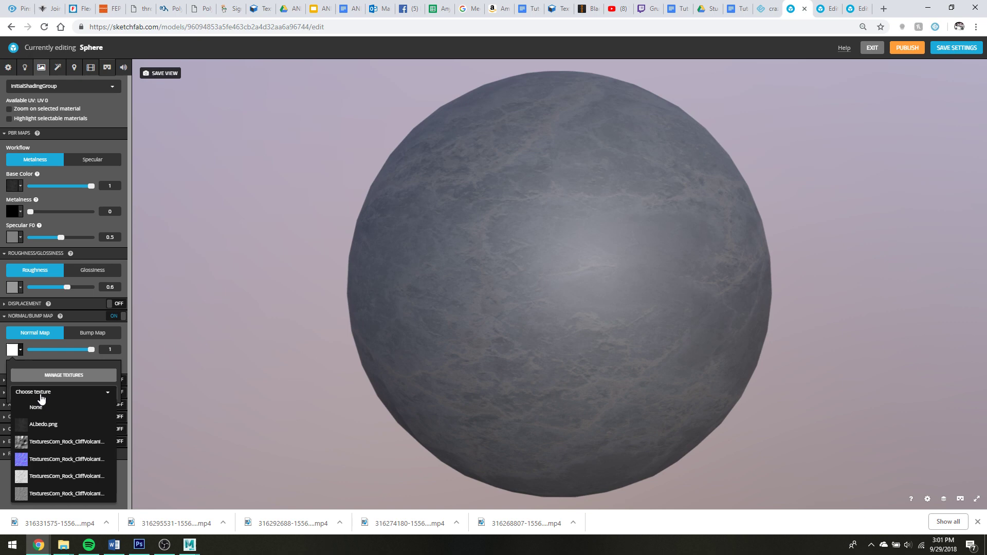
left_click(75, 459)
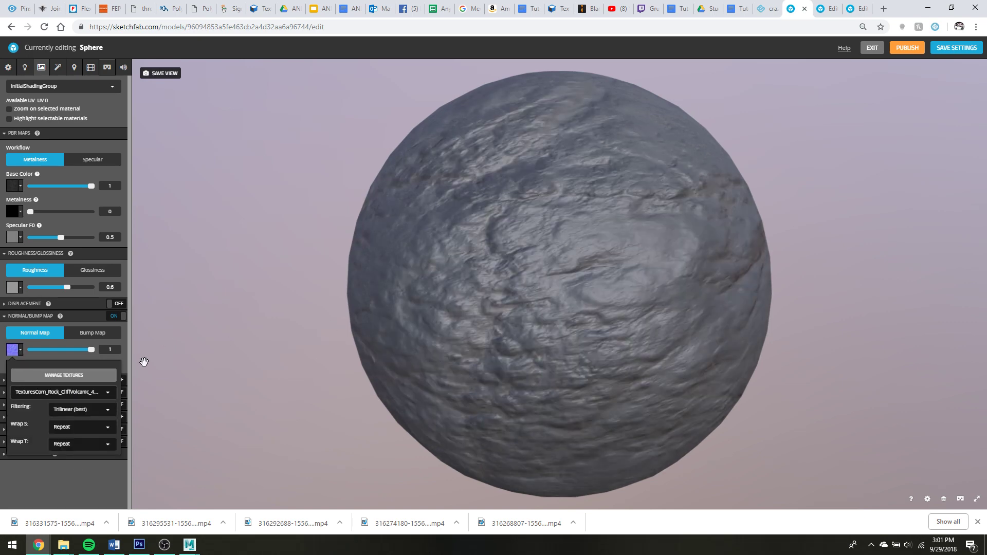
left_click(78, 481)
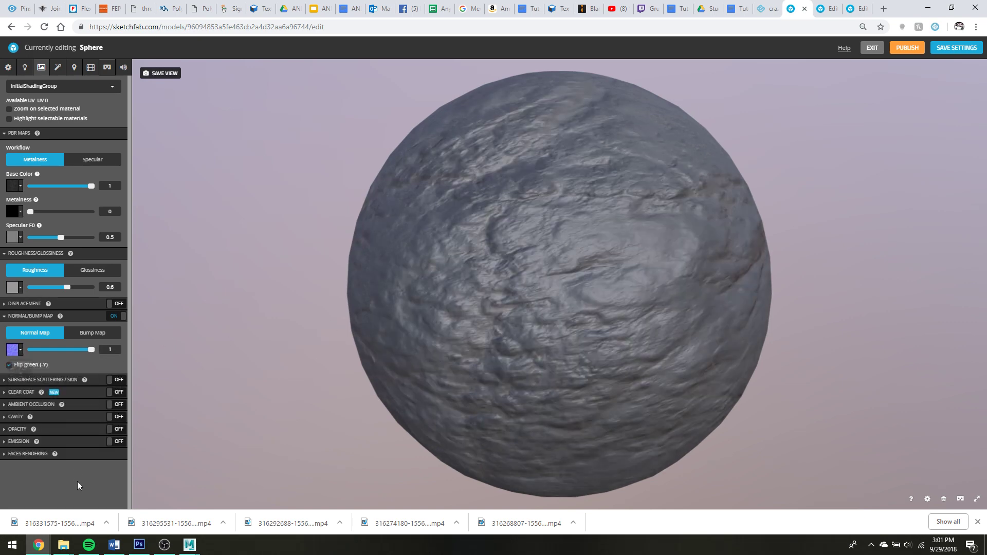
Enable ambient occlusion and assign it a Volcanic Rock texture map
left_click(115, 406)
left_click(85, 405)
left_click(21, 424)
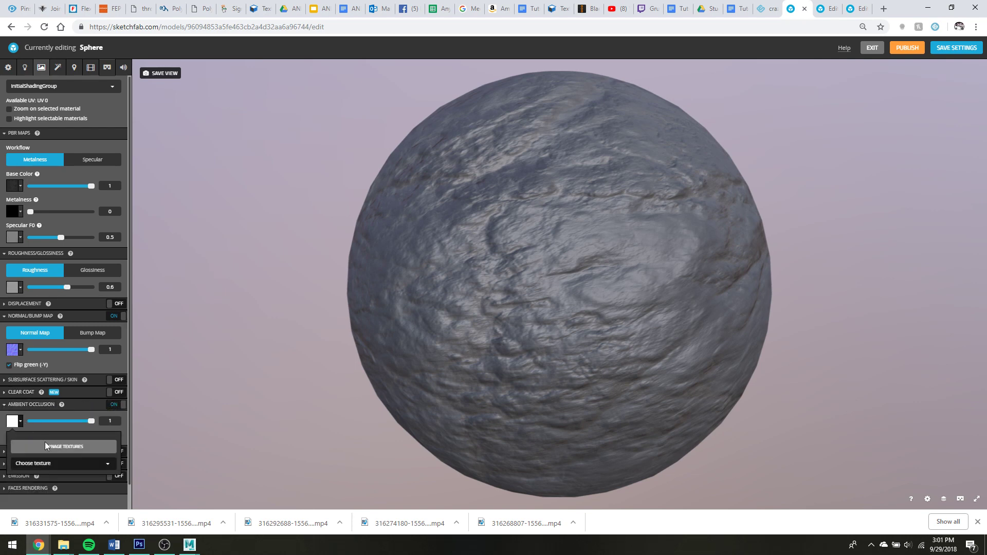
left_click(62, 465)
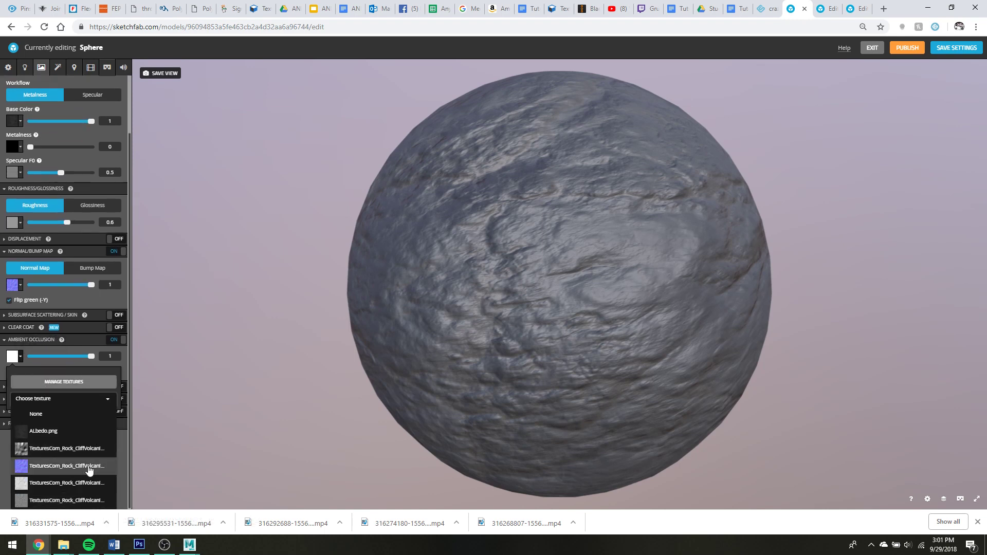
left_click(85, 483)
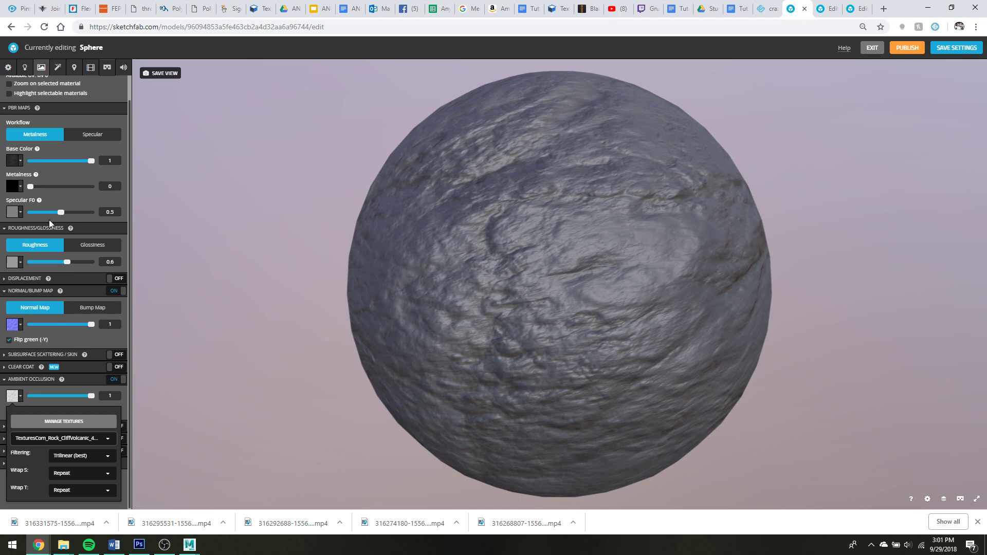
Browse the roughness texture list, then open the Specular F0 texture options
left_click(22, 263)
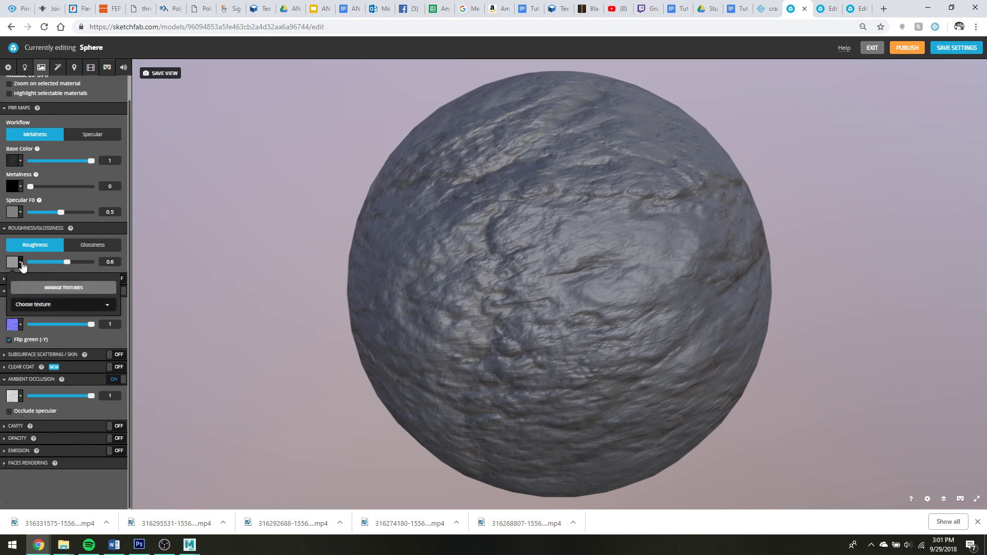
left_click(56, 309)
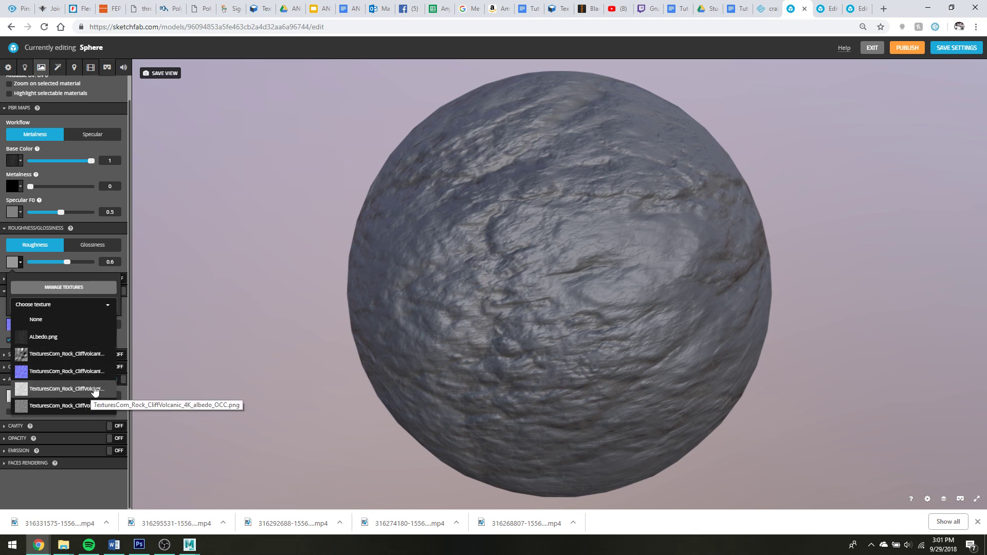
left_click(21, 212)
Try the Volcanic Rock SPEC map on Specular F0 and inspect the new shading
left_click(39, 255)
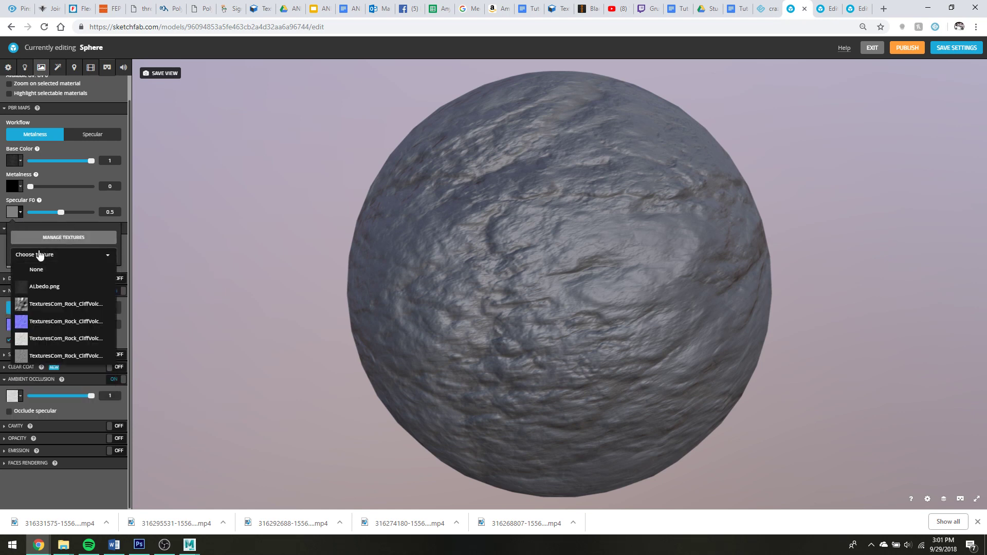
left_click(90, 355)
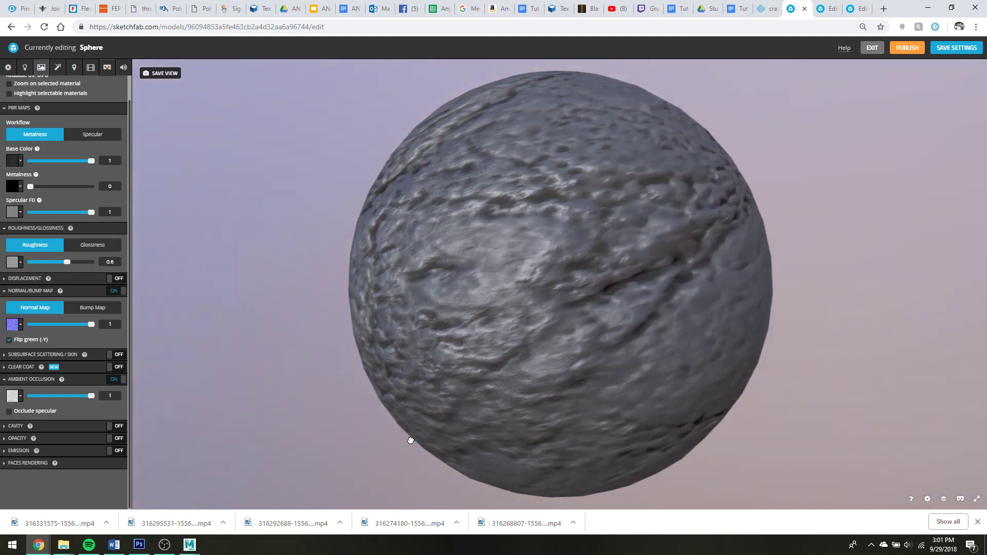
left_click_drag(410, 440, 428, 442)
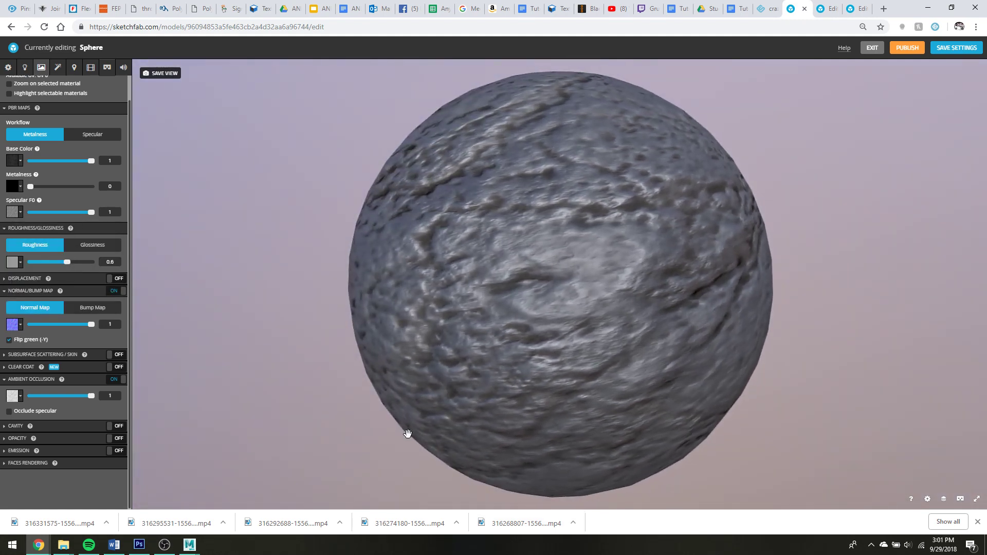
Set Specular F0's texture back to None and open the roughness texture list
left_click(22, 215)
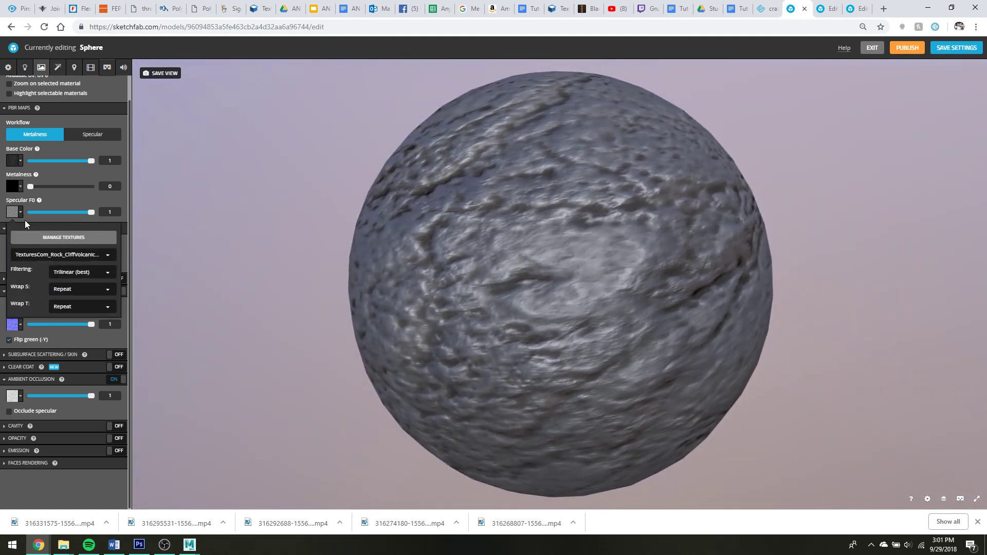
left_click(49, 257)
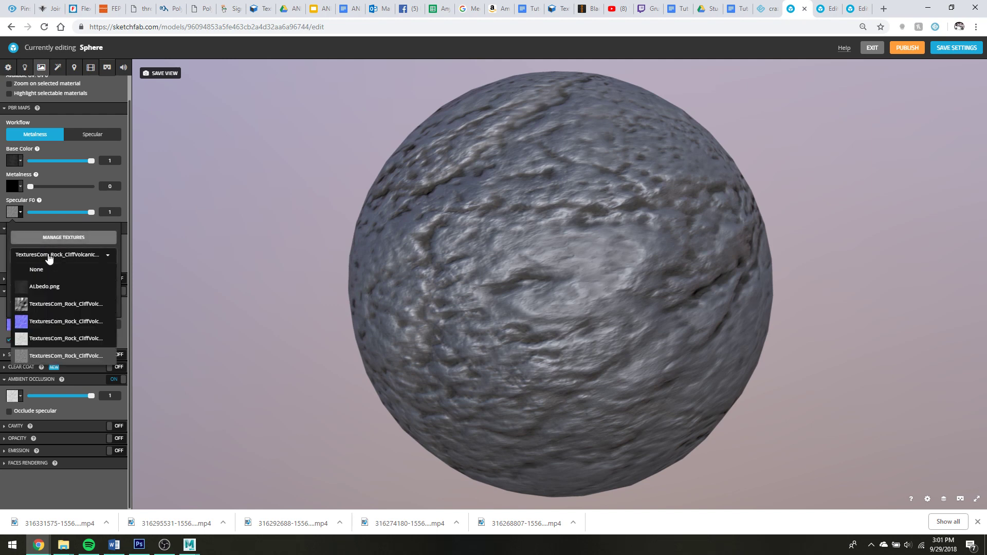
left_click(22, 268)
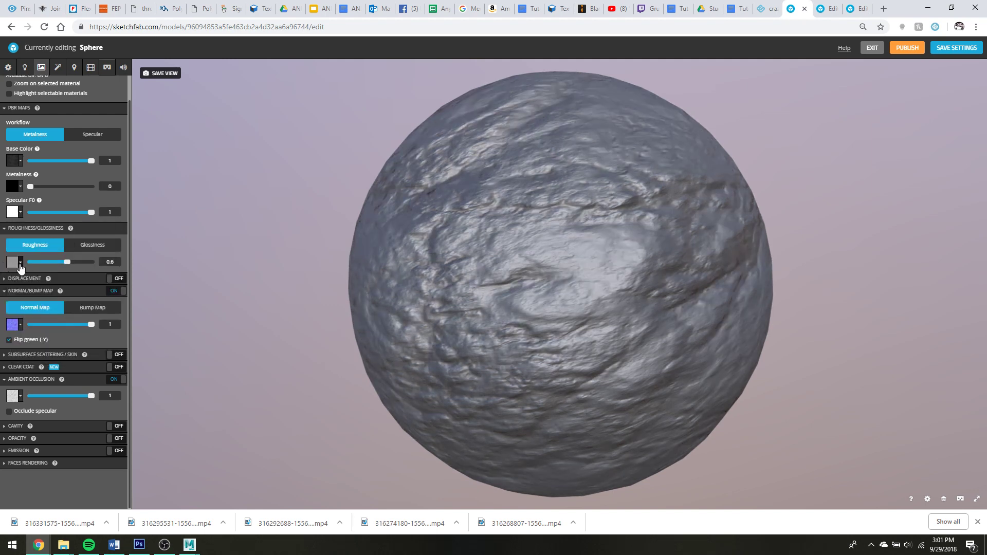
left_click(21, 265)
left_click(57, 304)
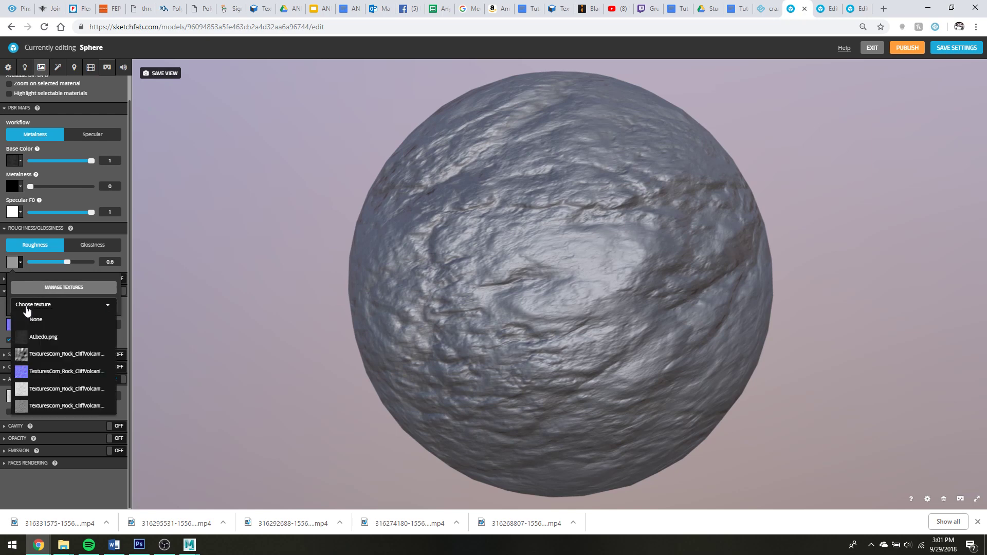
Use the last Volcanic Rock map for roughness, enable Occlude specular, and switch on Displacement
left_click(98, 406)
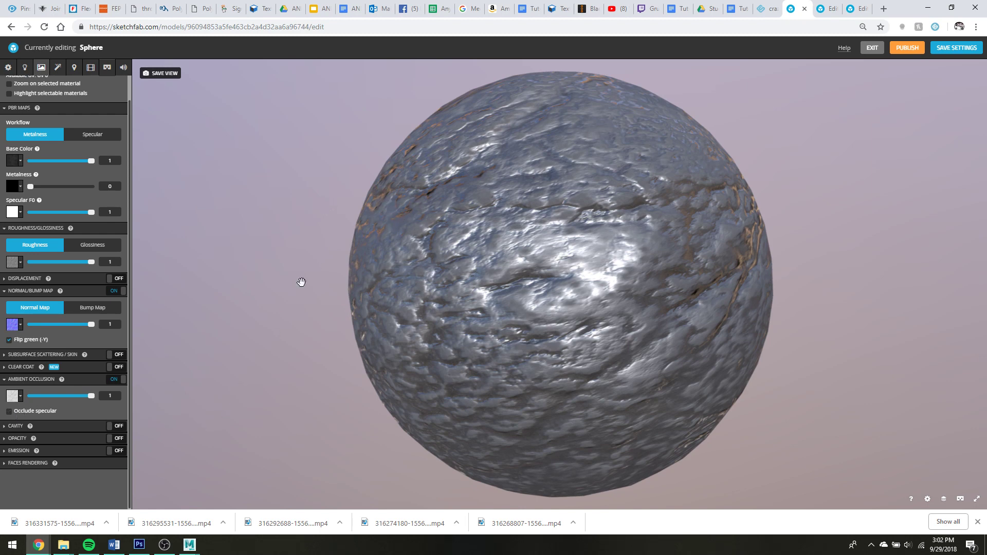
left_click(9, 411)
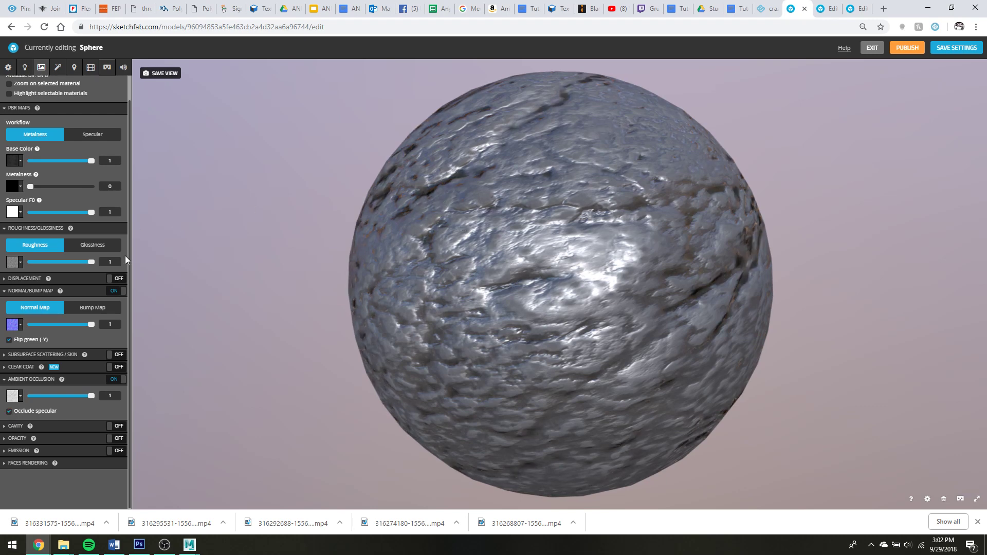
left_click(117, 278)
Give displacement the TexturesCom_Rock_CliffVolcanic texture at 1.3 and inspect the lumpy sphere
scroll(72, 280, "down", 1)
left_click(15, 274)
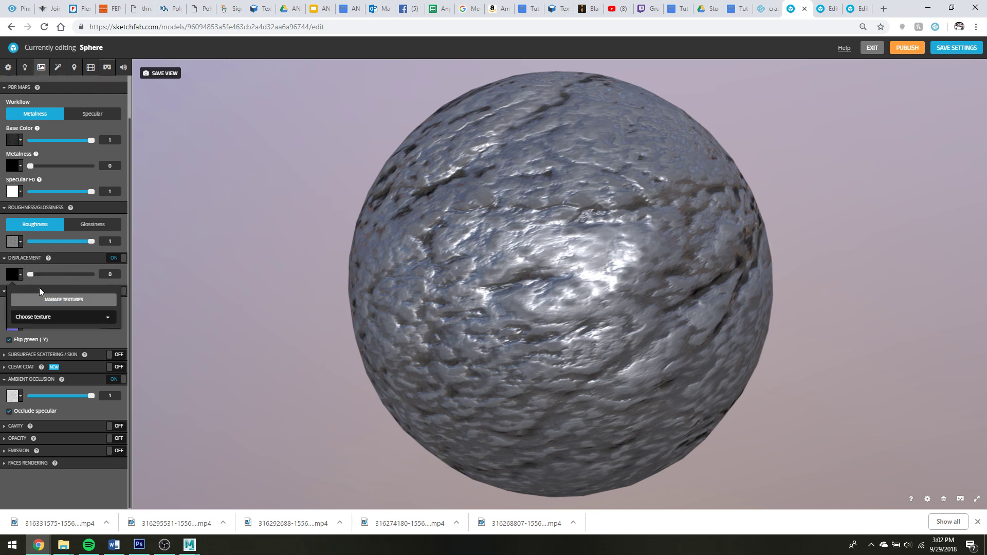
left_click(52, 317)
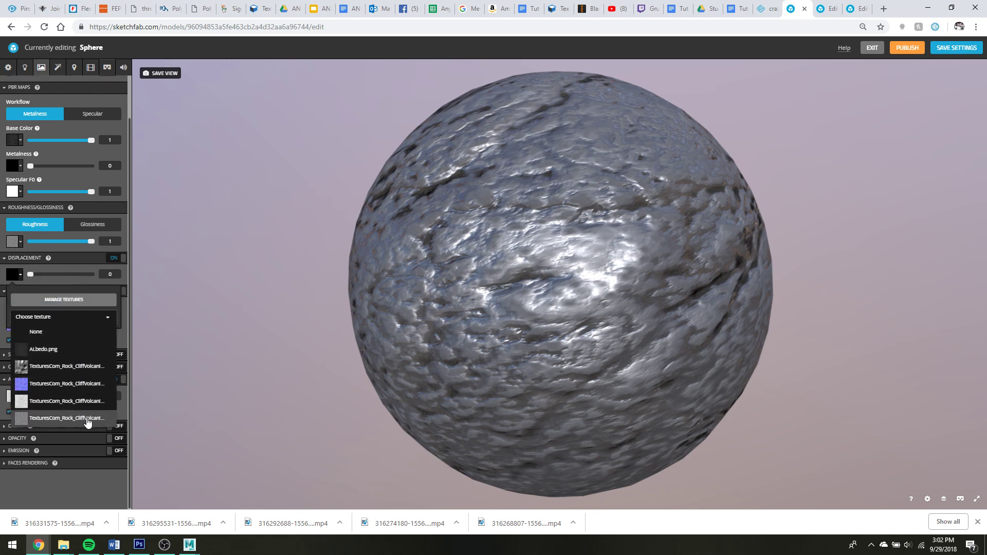
left_click(80, 368)
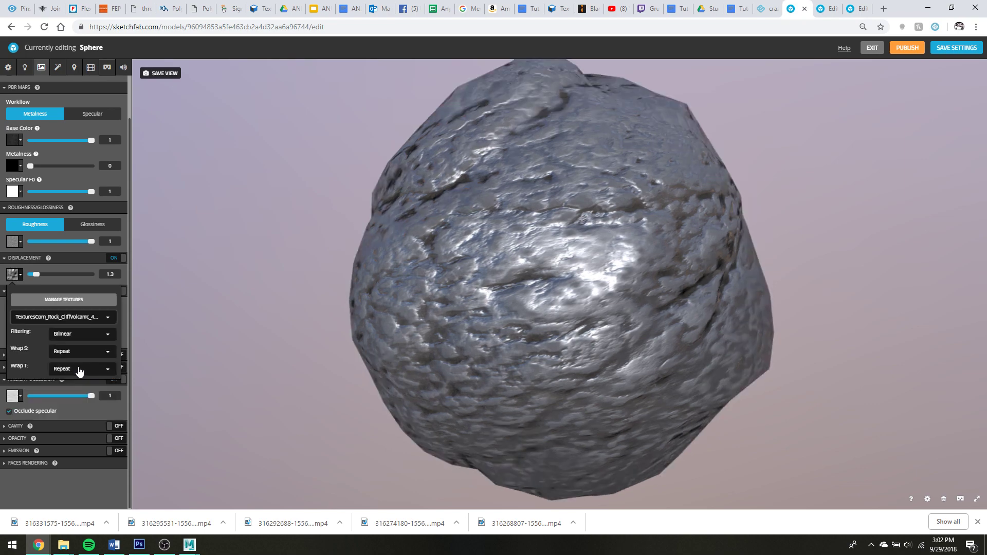
left_click_drag(615, 334, 360, 216)
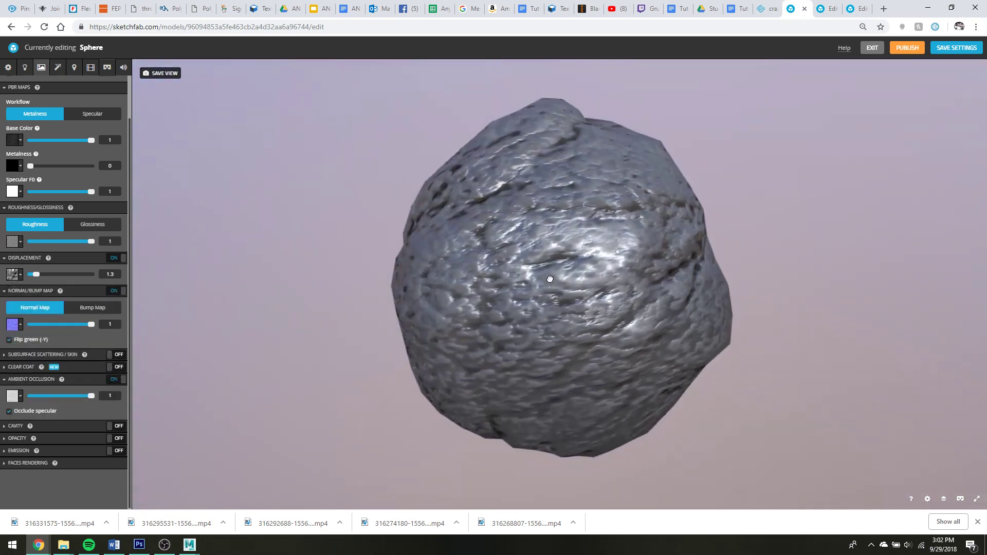
Light the rock with the Footprint Court environment rotated to about 110°
left_click(25, 68)
left_click(44, 170)
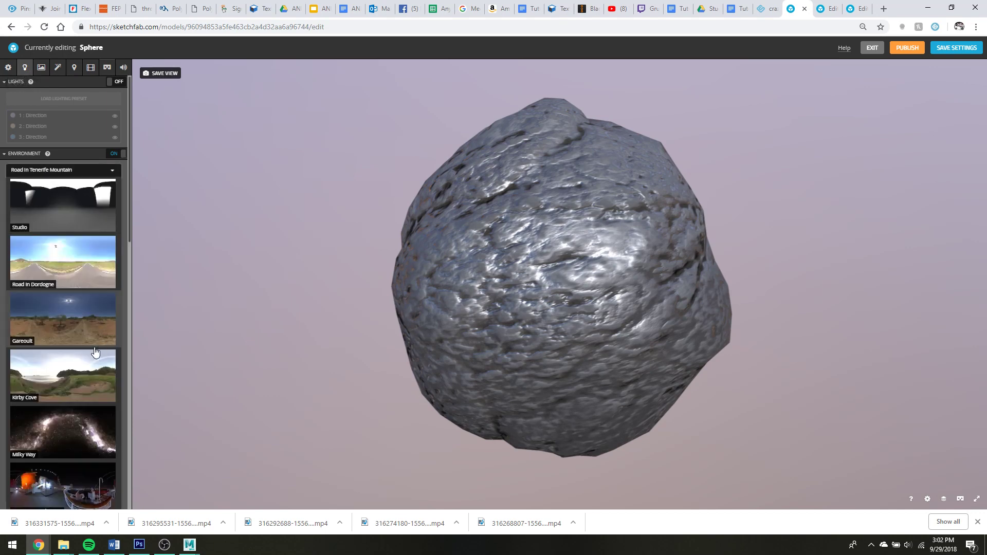
scroll(95, 352, "down", 5)
left_click(77, 333)
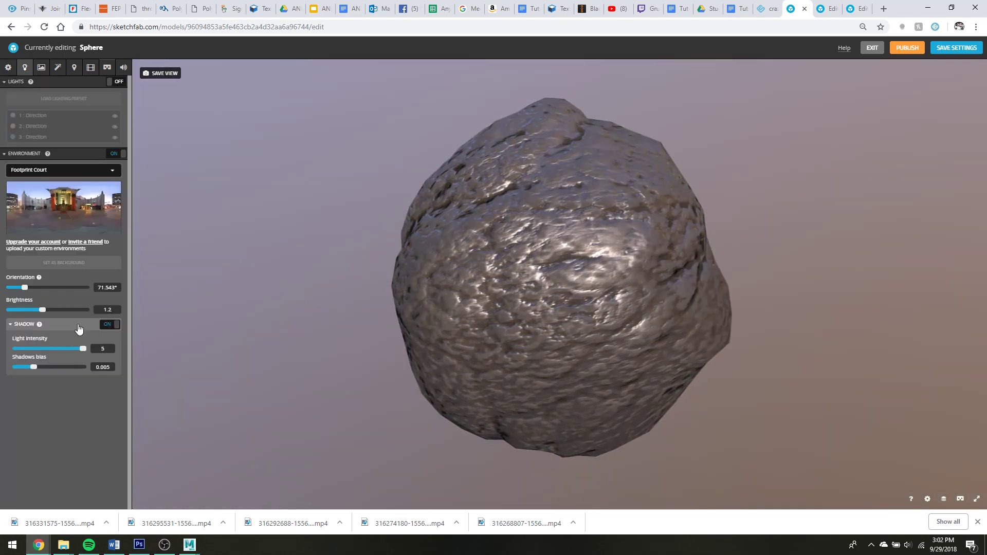
mouse_move(26, 288)
left_mouse_down()
mouse_move(16, 290)
mouse_move(33, 298)
left_mouse_up()
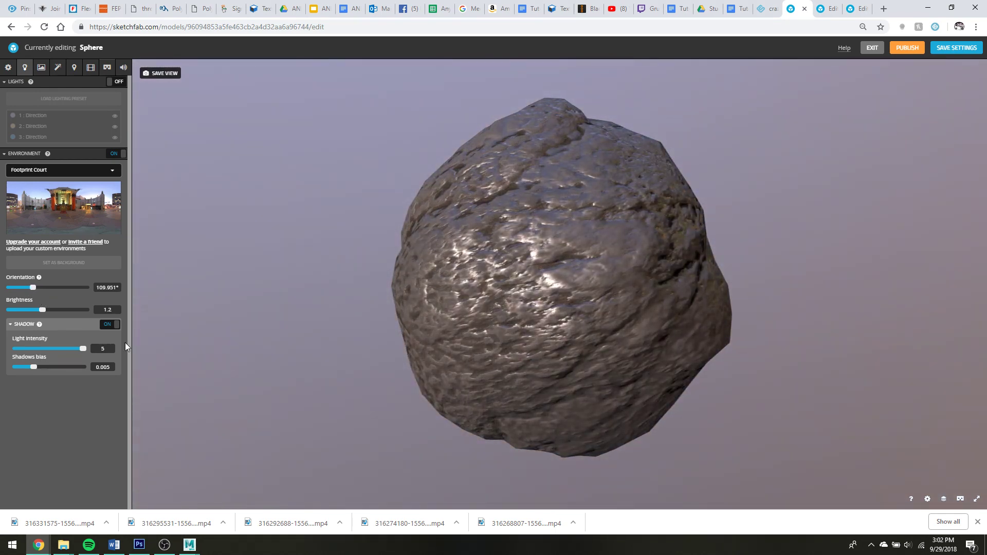
left_click_drag(609, 251, 517, 176)
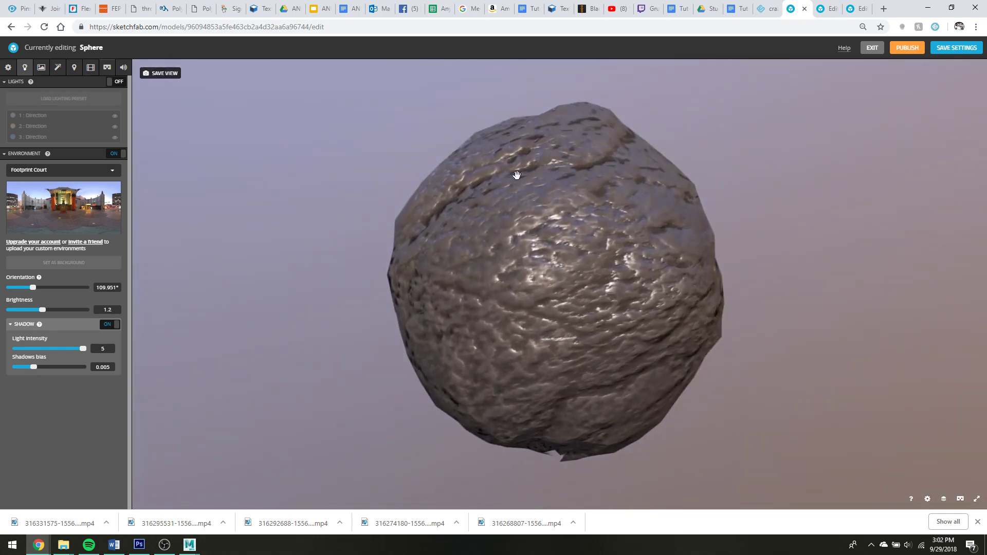
Return to the Materials panel and bring the Maya scene to the front
left_click(41, 67)
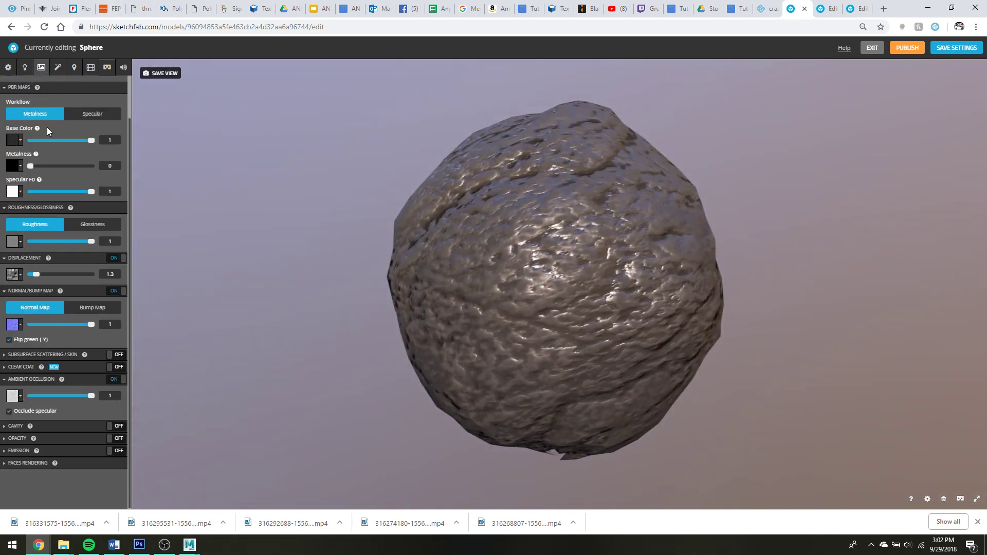
scroll(77, 211, "up", 2)
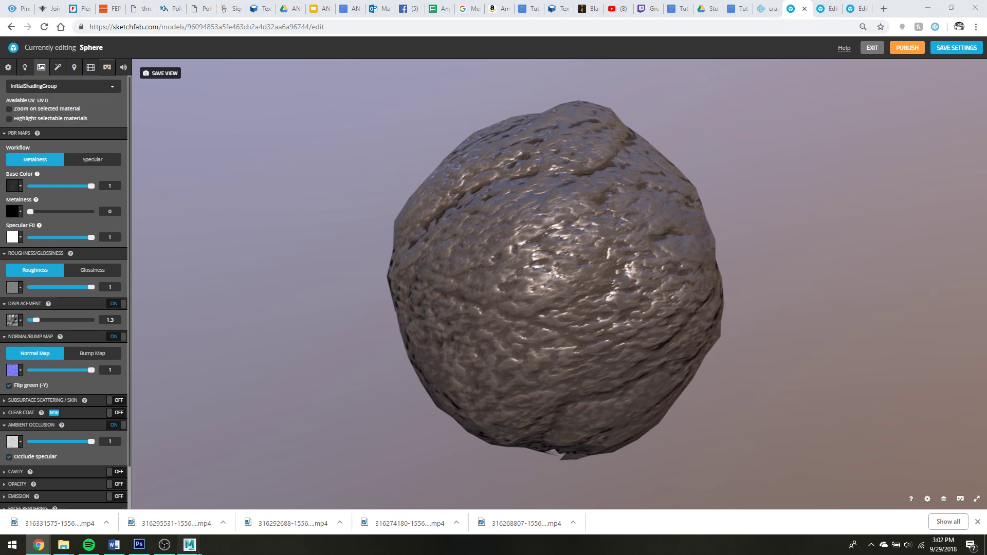
mouse_move(189, 544)
left_click(224, 512)
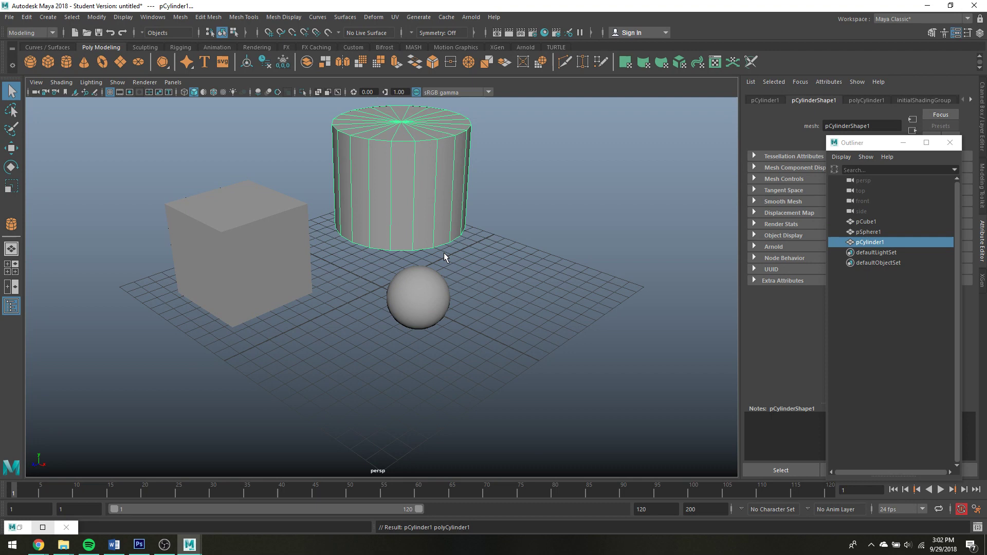
Assign a new Anisotropic material to the cylinder
scroll(443, 252, "down", 3)
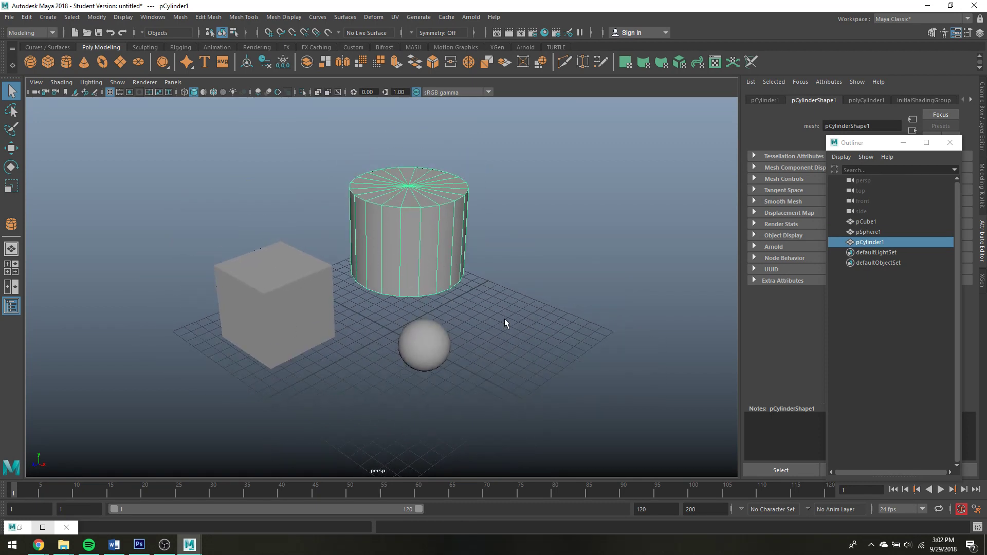
right_click(412, 226)
left_click(407, 487)
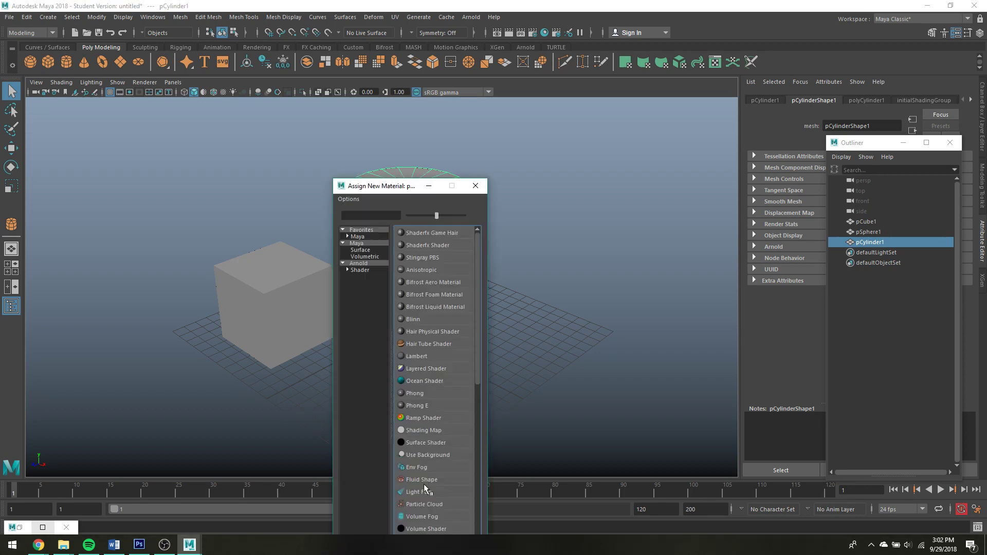
left_click(419, 271)
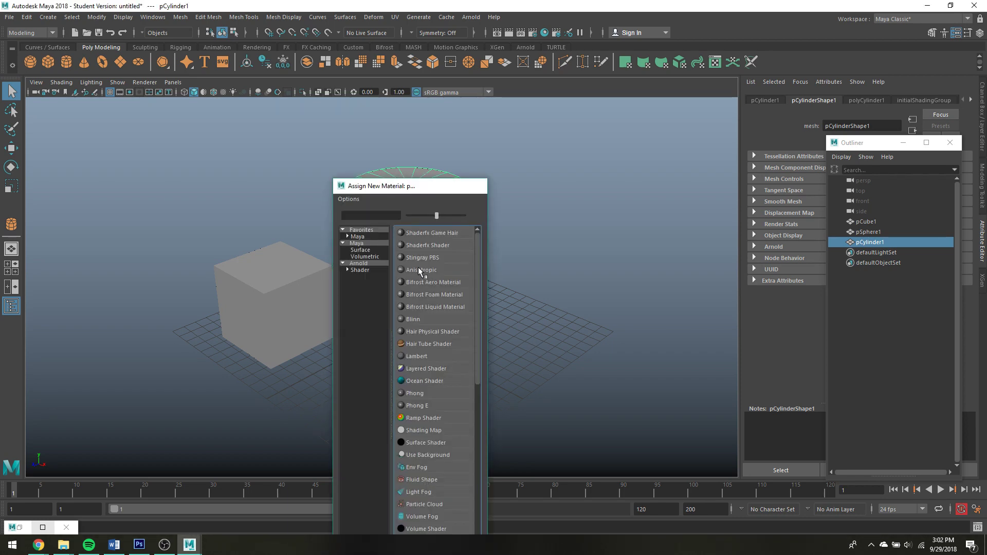
Give the cube a new Surface Shader material, then marquee-select all three objects
left_click(282, 266)
right_click(282, 248)
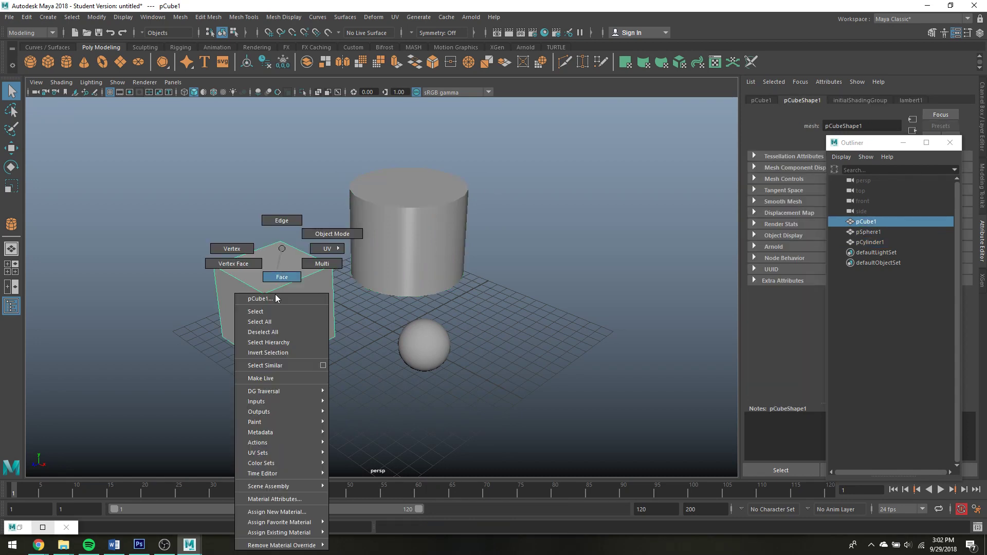
mouse_move(281, 534)
left_click(311, 512)
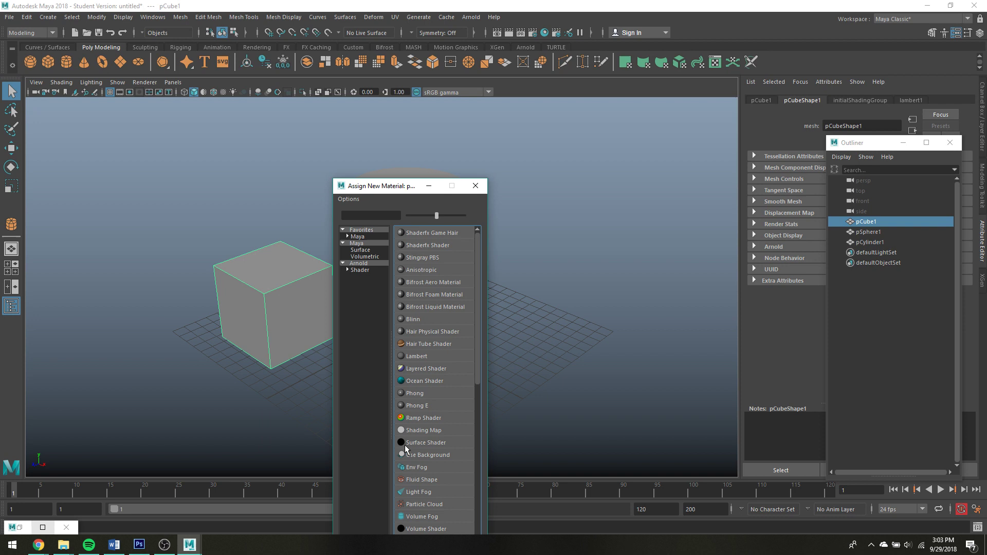
left_click(406, 443)
left_click(591, 275)
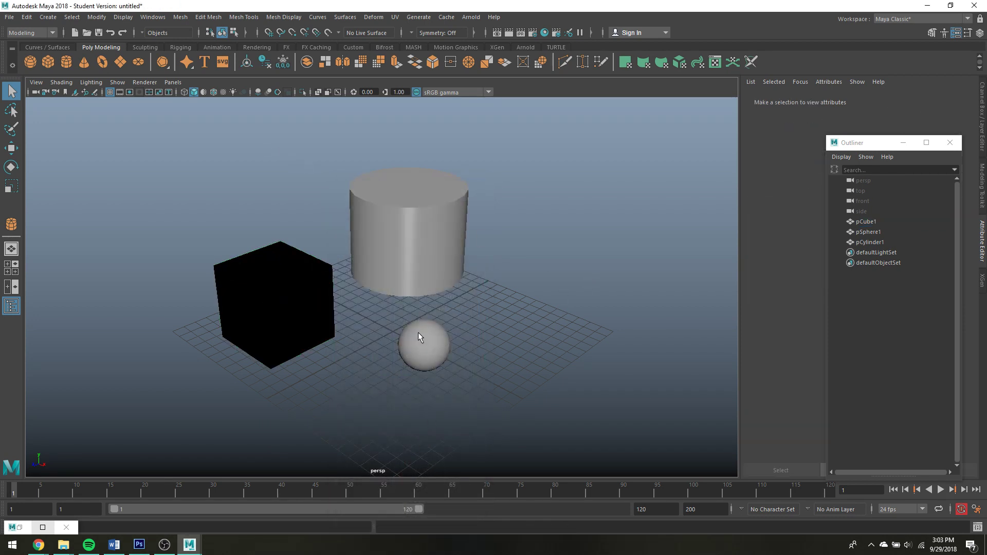
left_click_drag(172, 136, 525, 453)
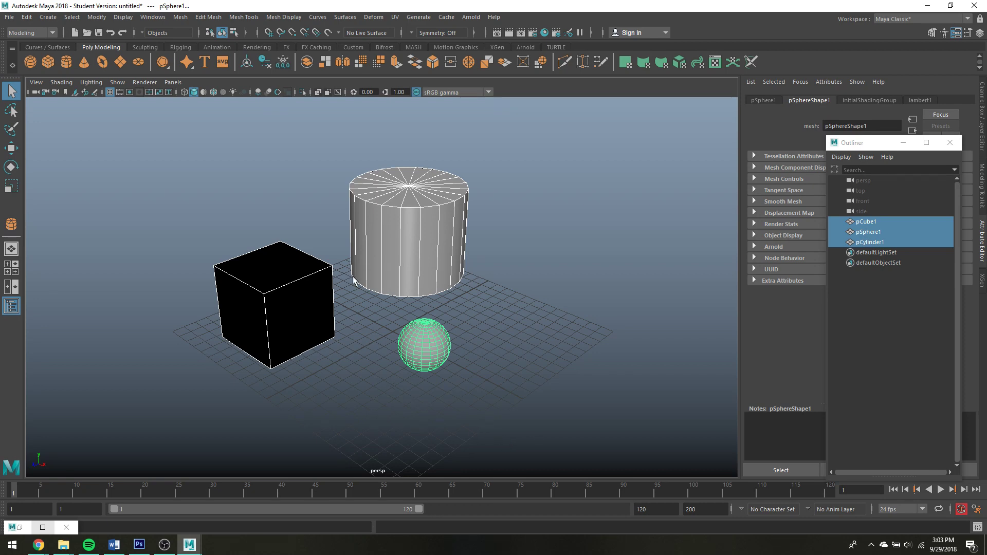
Export Selection to sketchfabMatTest.obj in TutorialFiles, confirming the overwrite
left_click(9, 17)
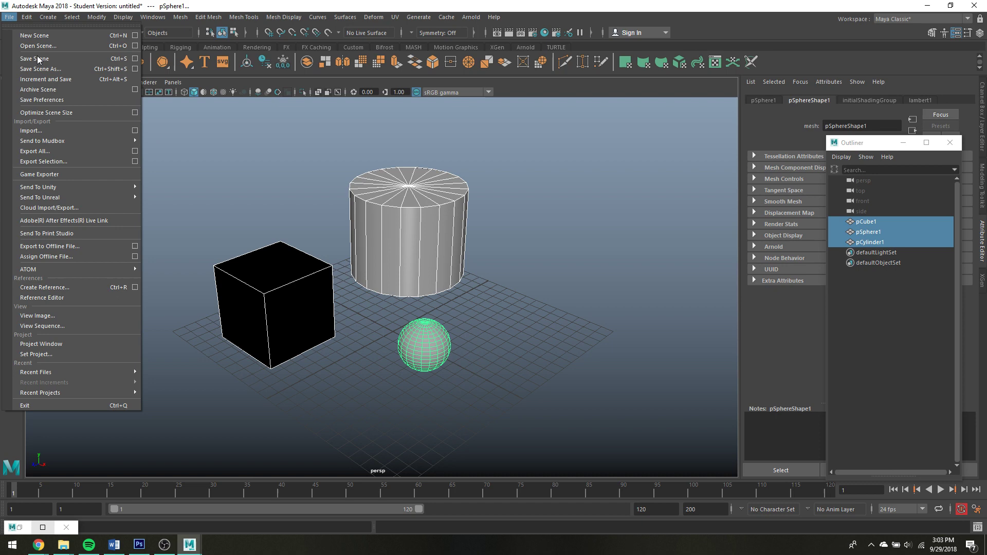
left_click(89, 162)
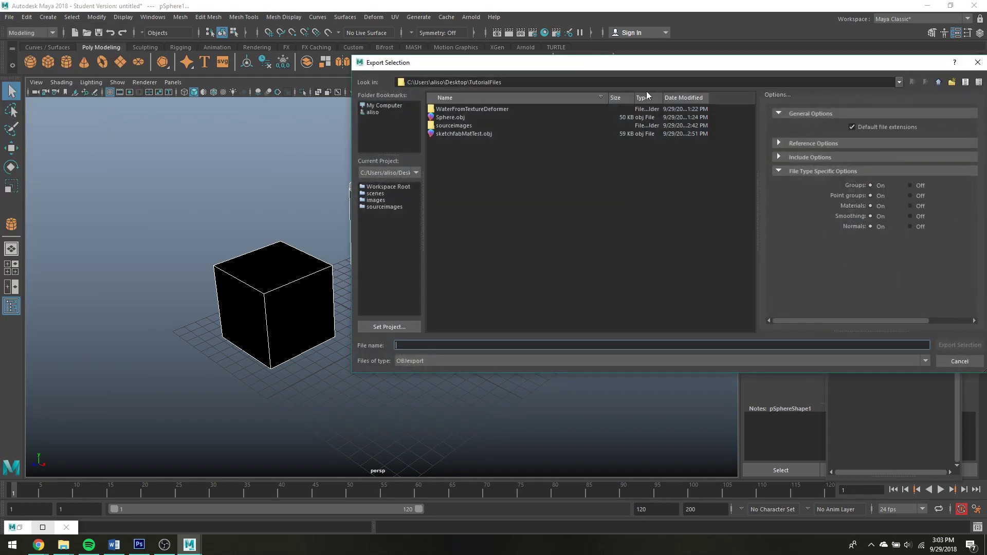
left_click(461, 135)
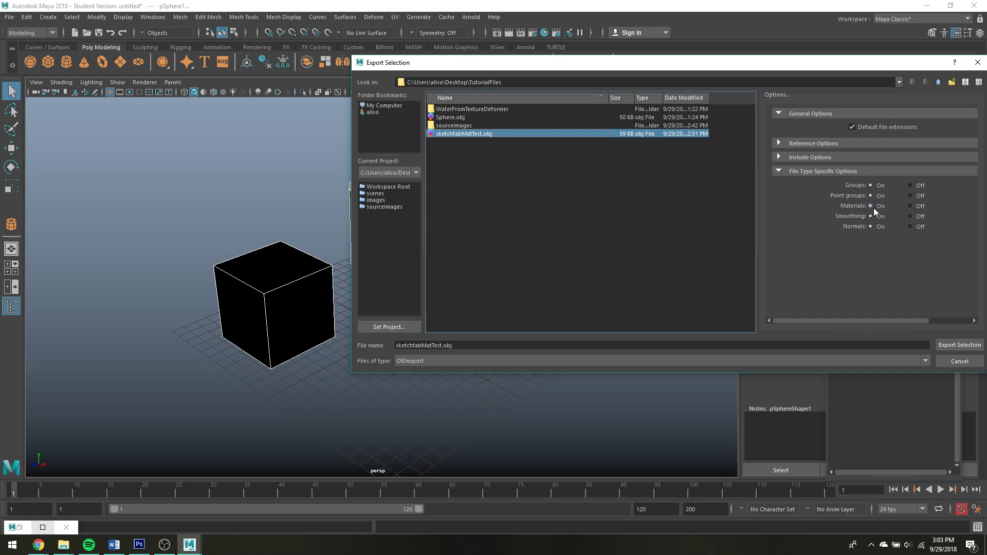
left_click(959, 344)
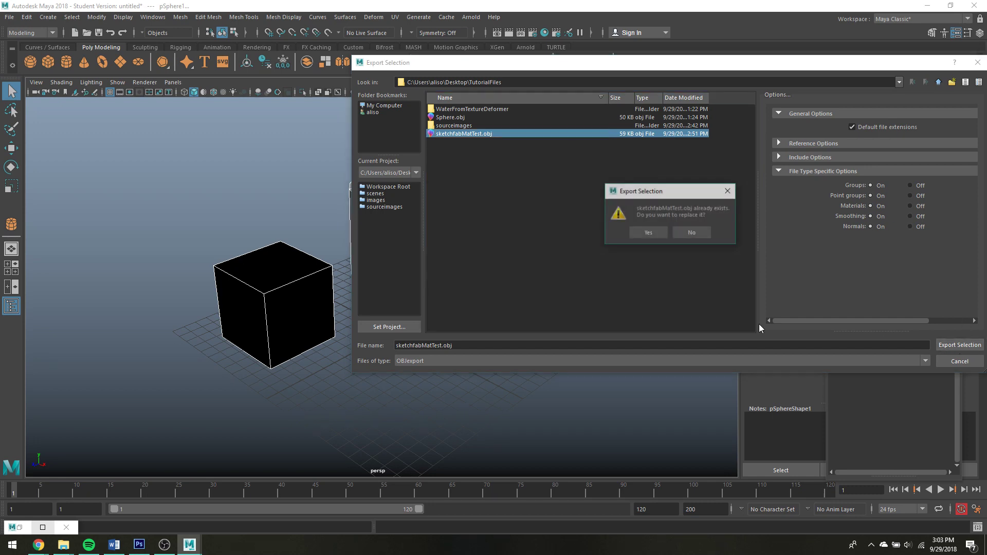
left_click(648, 233)
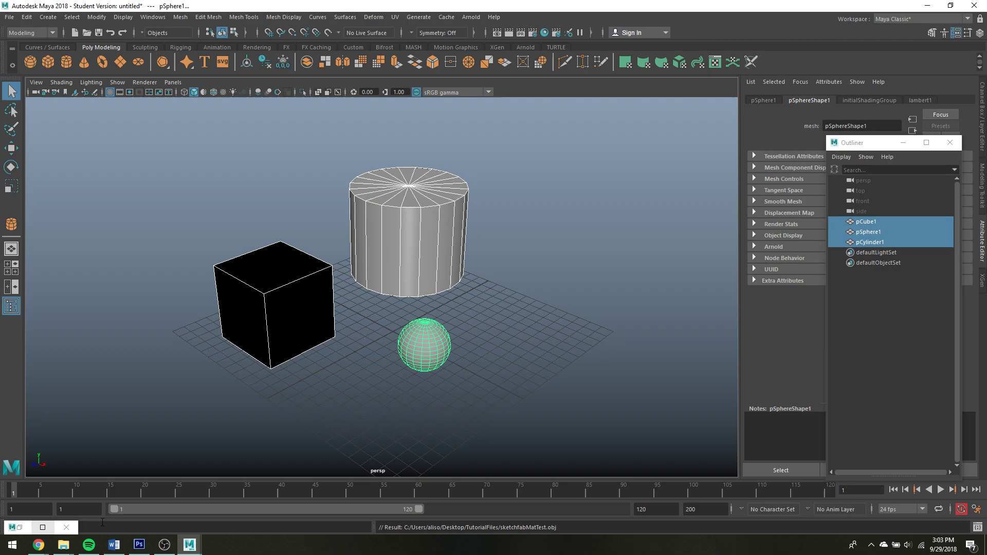
In File Explorer, go to Desktop > TutorialFiles to check the new sketchfabMatTest files
mouse_move(65, 544)
mouse_move(141, 508)
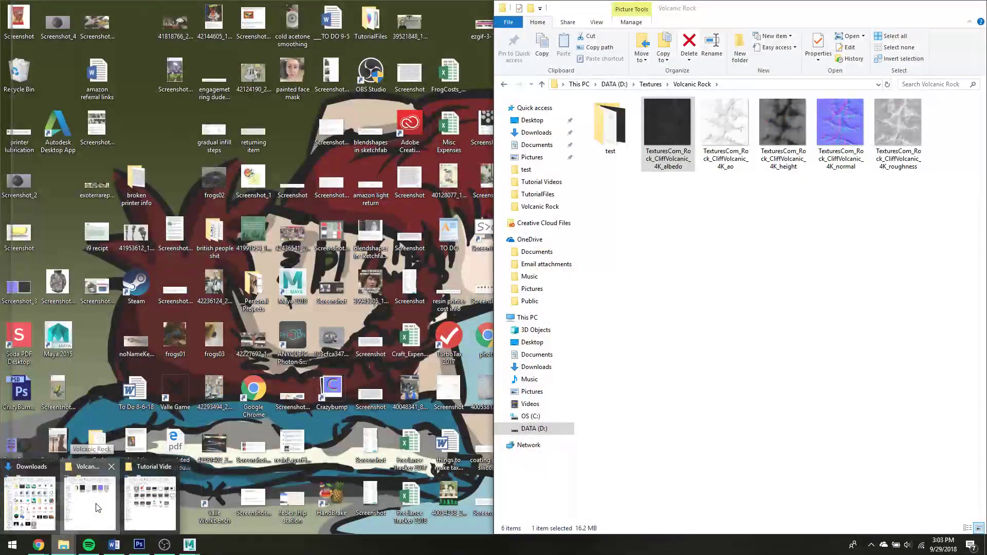
left_click(89, 501)
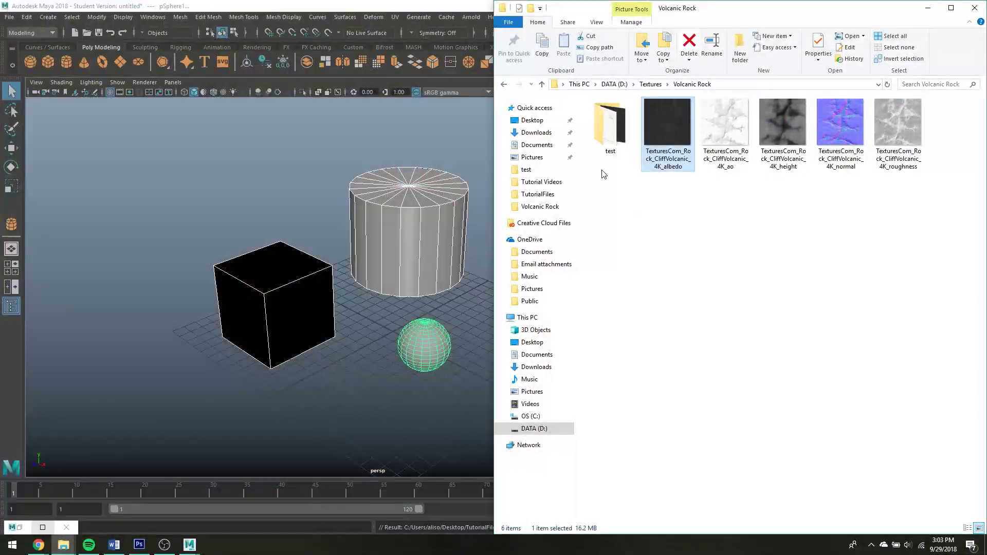
left_click(532, 120)
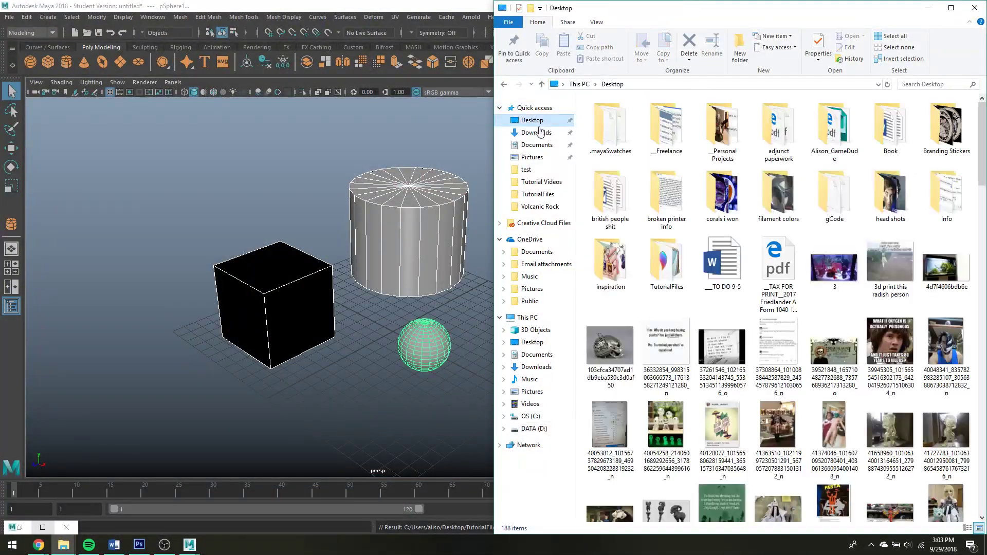
double_click(666, 267)
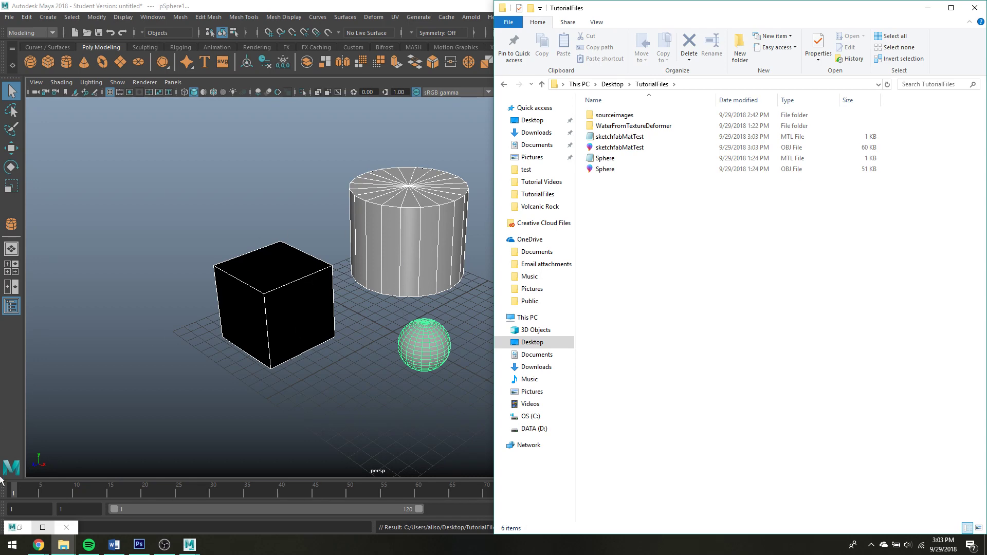
Bring Sketchfab forward and switch to the Sketchfab Mat Test model's editor
mouse_move(39, 545)
left_click(74, 531)
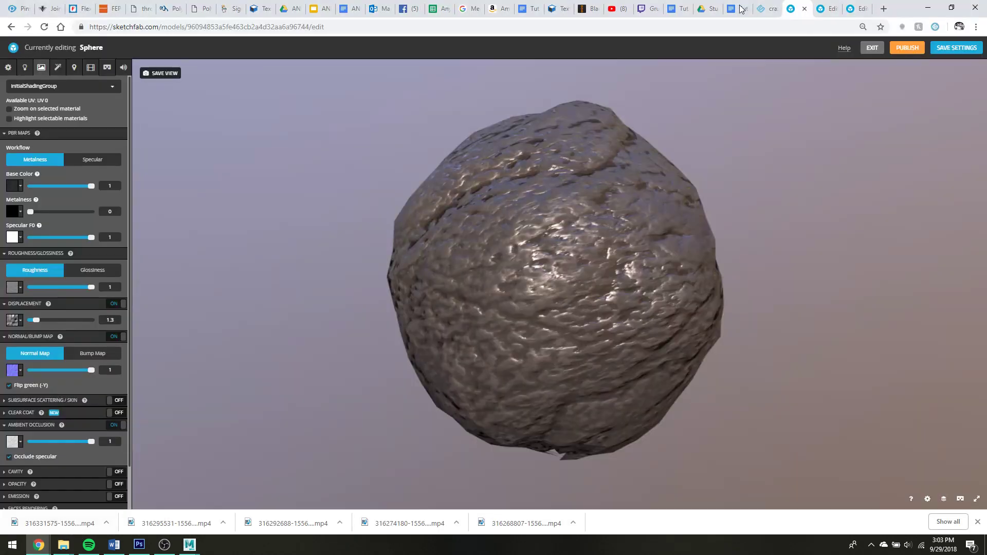
left_click(828, 6)
left_click_drag(636, 256, 595, 262)
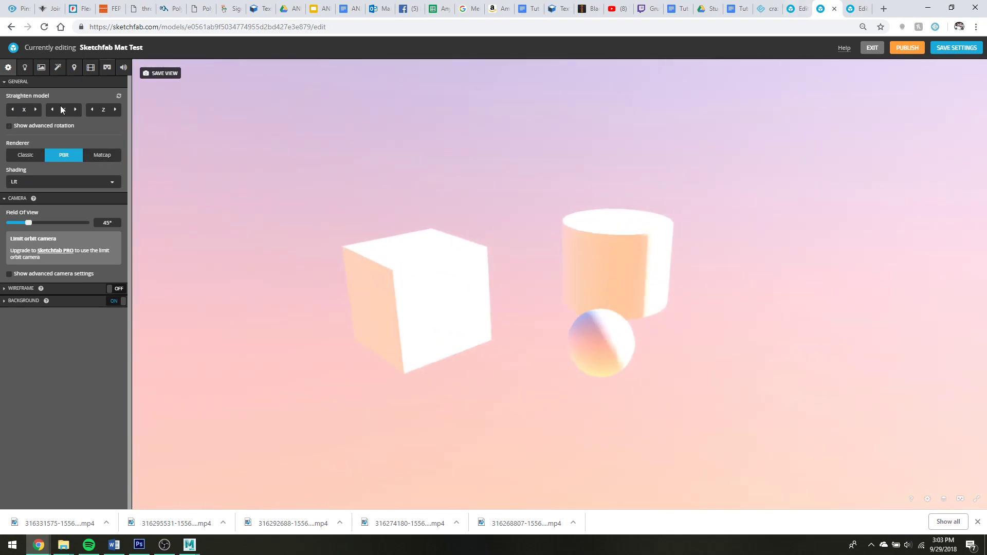
Set the cylinder's blinn1SG base colour value to 0.184
left_click(36, 68)
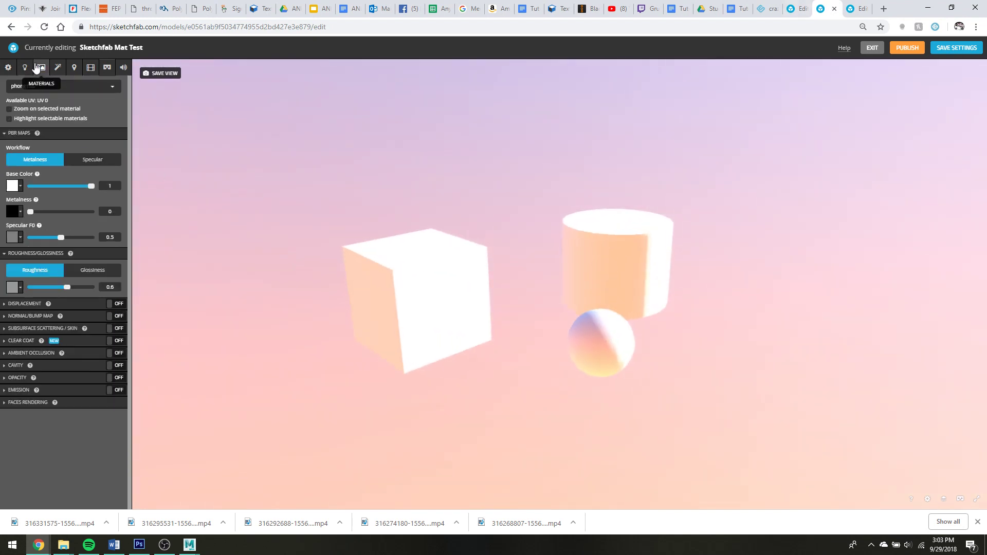
left_click(95, 89)
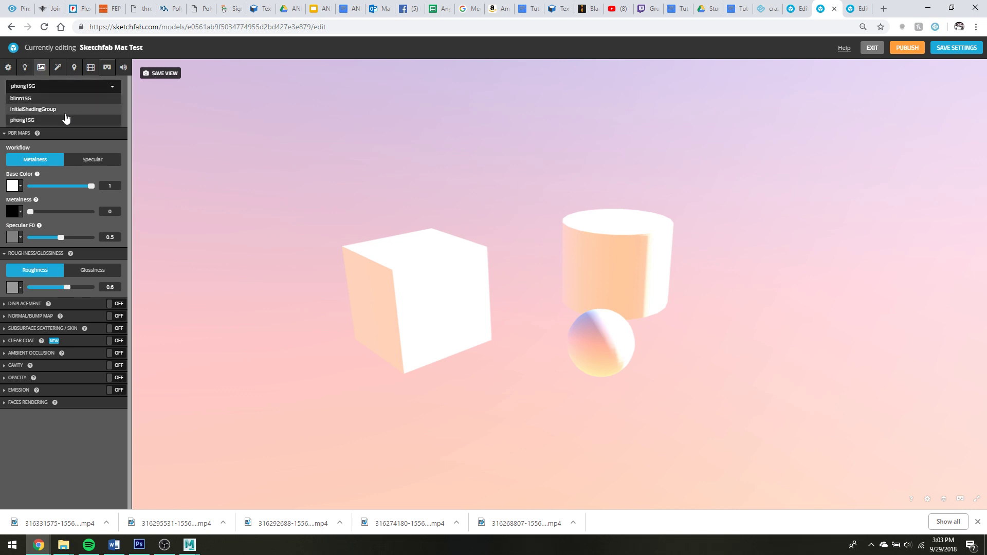
left_click(41, 100)
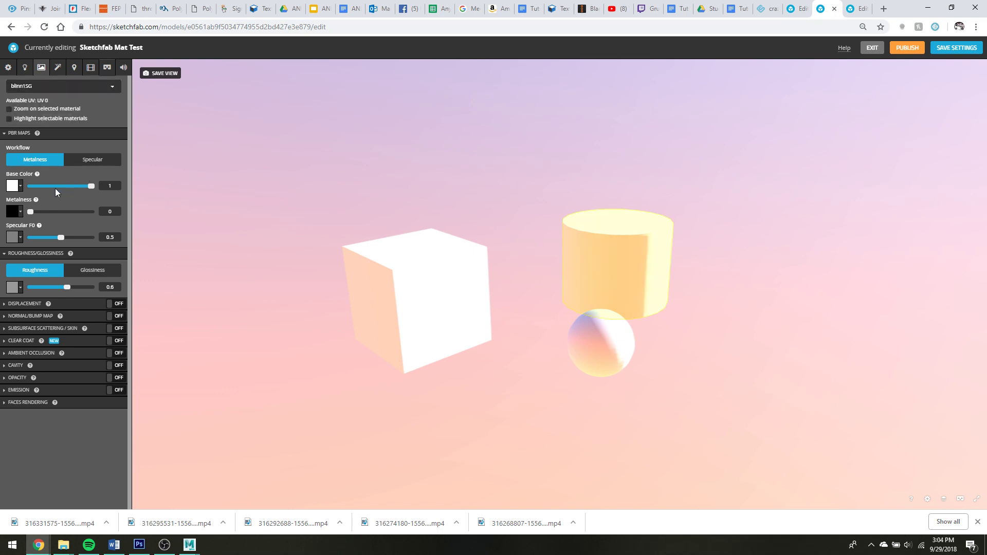
left_click(38, 185)
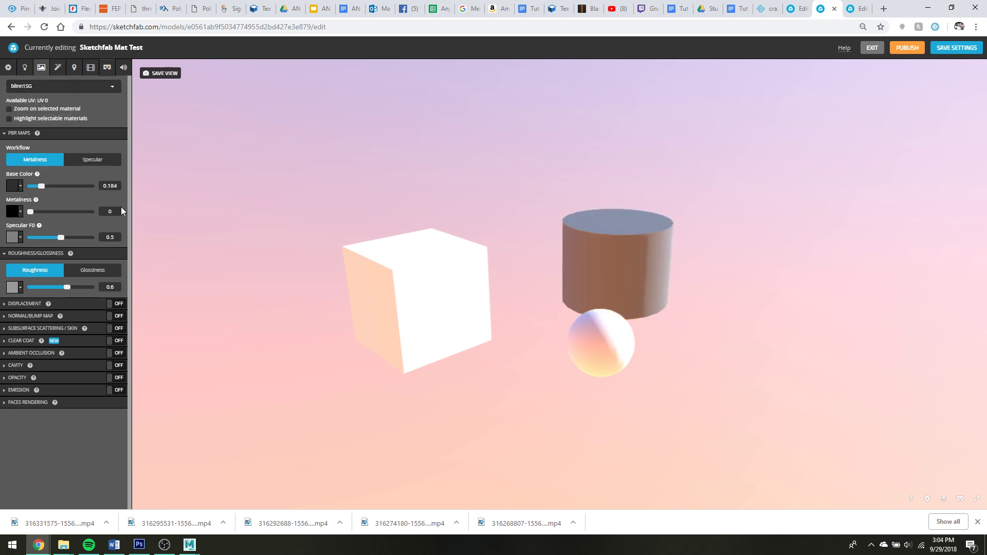
Select the sphere's material and make its base colour red
left_click(419, 302)
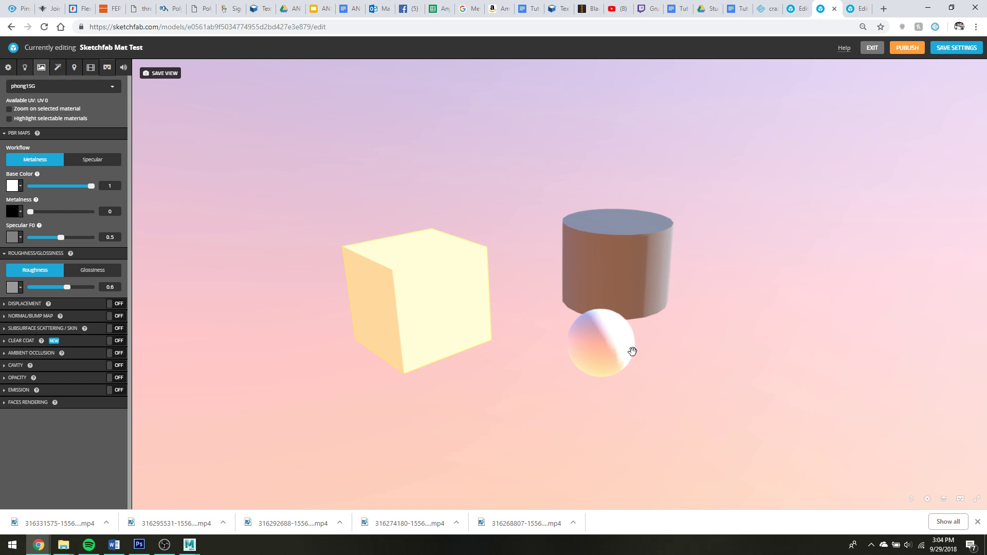
left_click(604, 340)
left_click(21, 185)
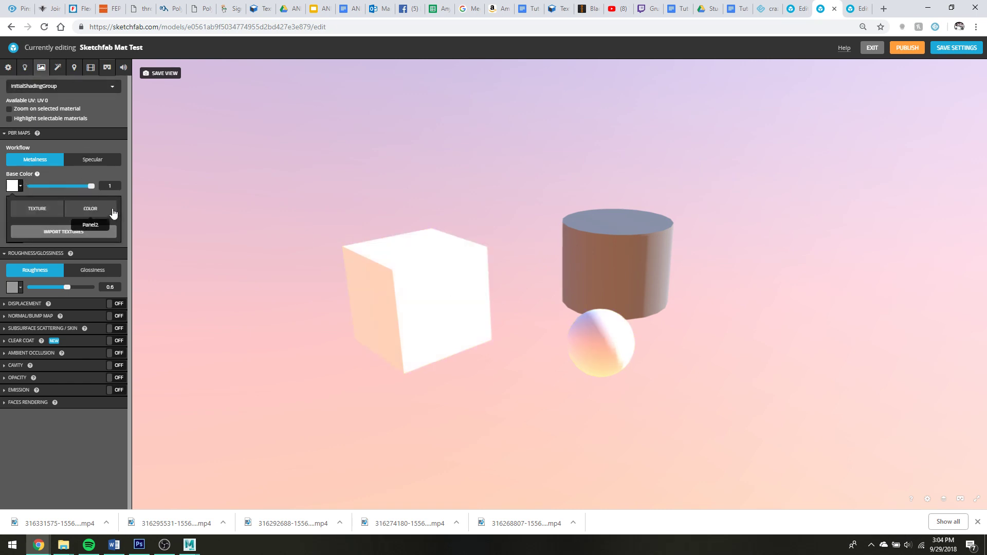
left_click(92, 221)
left_click(96, 223)
Select the cube's material and switch its base colour to a texture
left_click(476, 307)
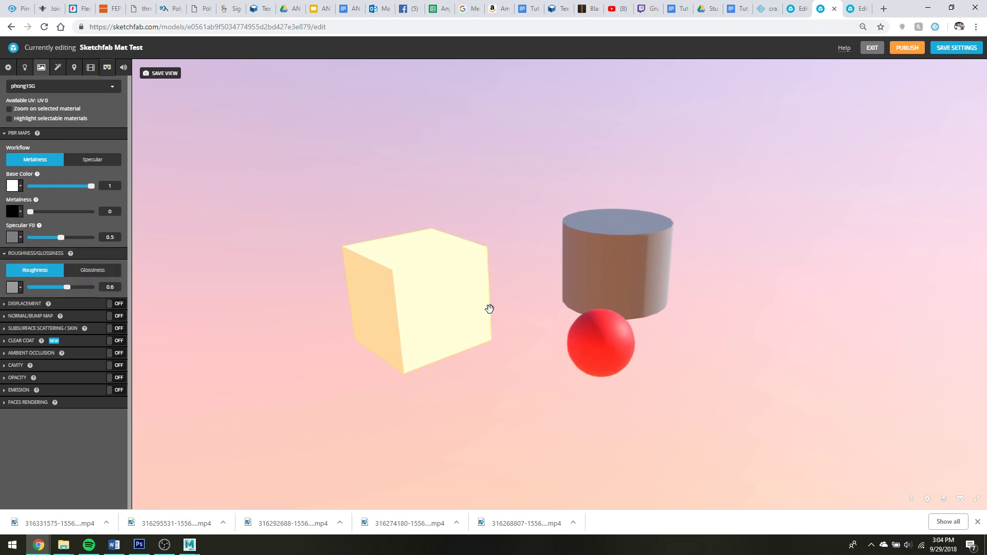
left_click(21, 186)
left_click(37, 208)
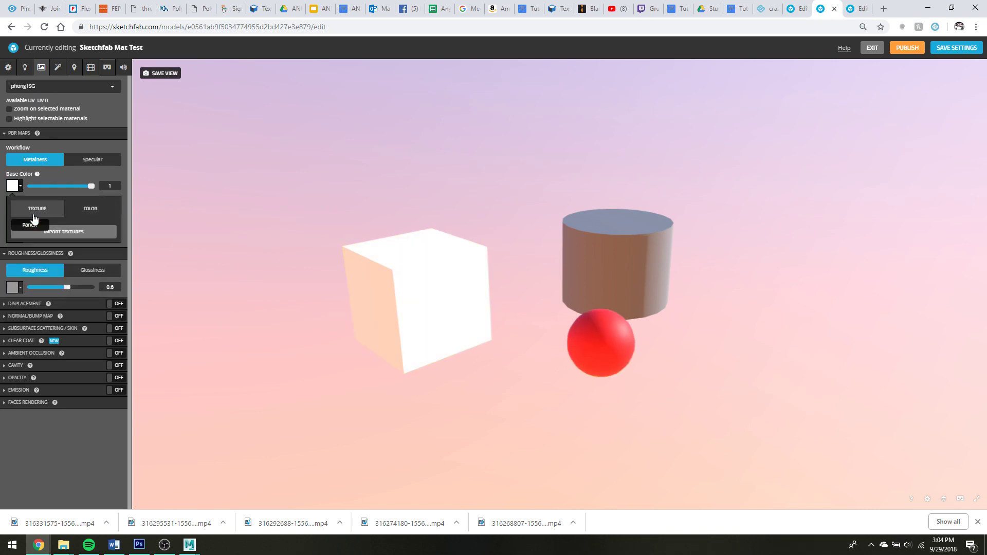
Import the rock NRM normal-map image and apply it as the cube's base colour texture
left_click(45, 232)
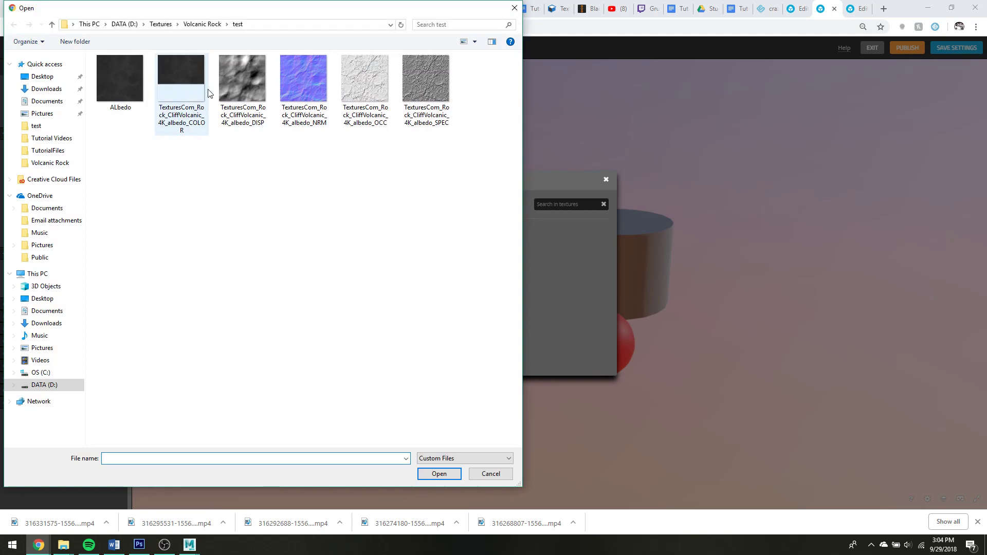
double_click(309, 95)
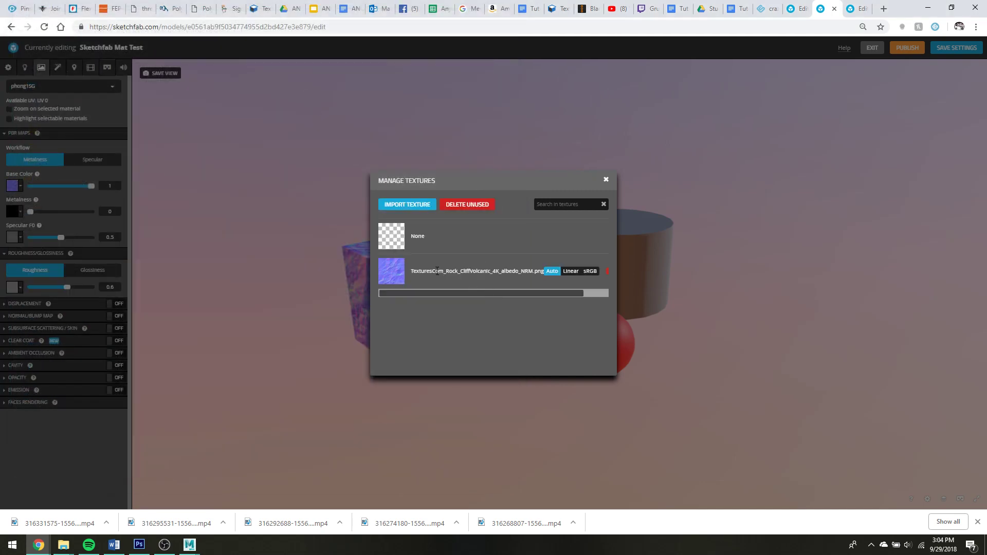
left_click(393, 280)
left_click_drag(278, 354, 300, 332)
Turn on emission for the cylinder's material and raise its strength to 7.9
left_click(615, 232)
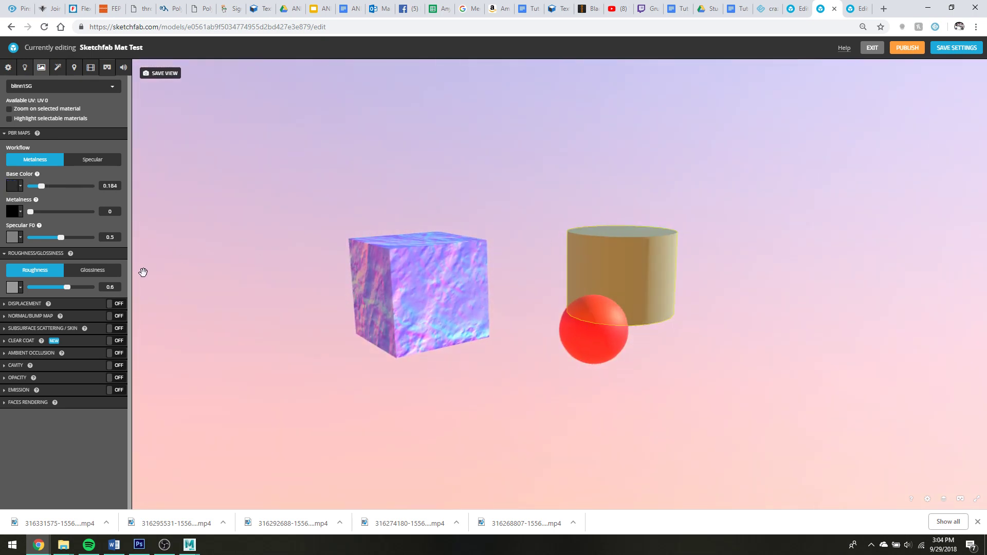
left_click(118, 390)
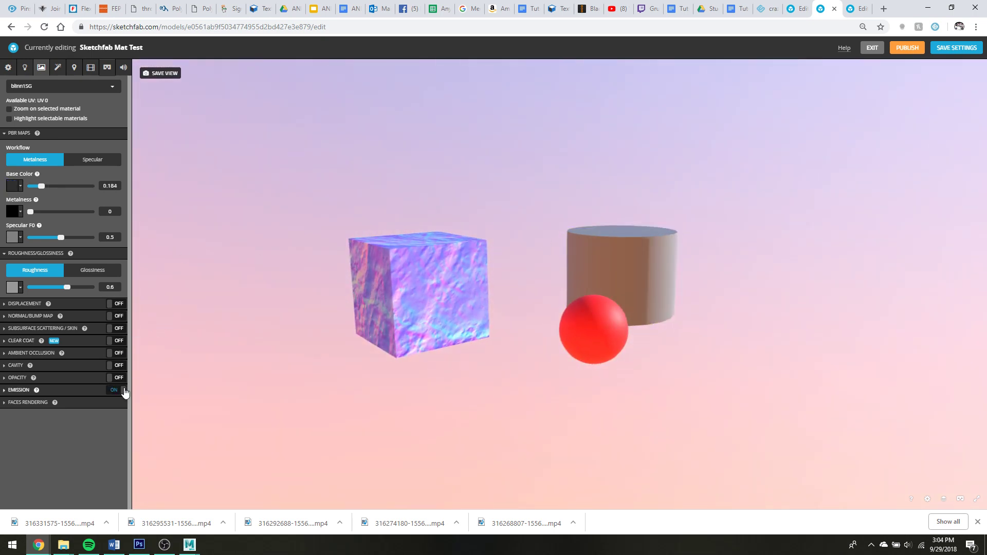
left_click(47, 389)
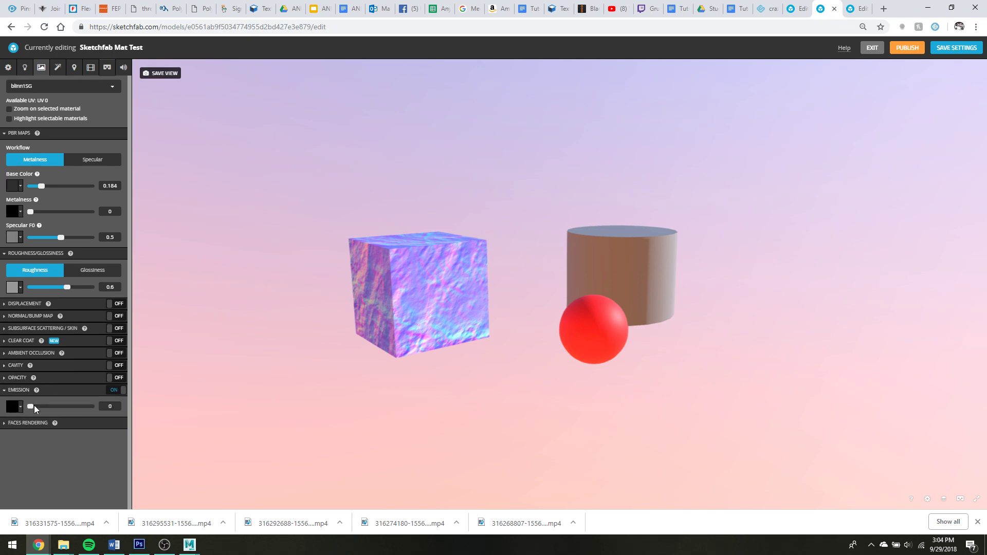
left_click_drag(34, 405, 82, 410)
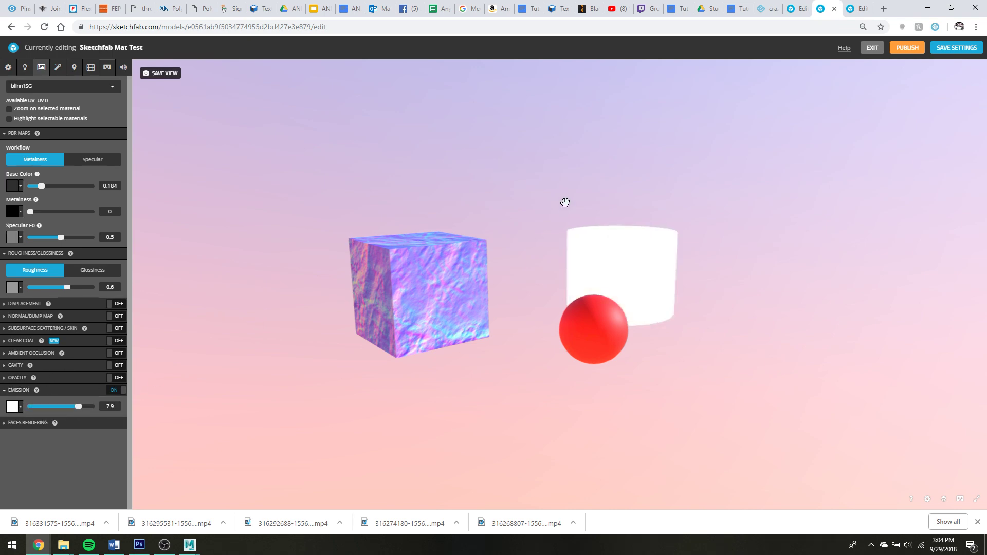
Switch to the Glass Pen model's editor and look through its material list
left_click(853, 8)
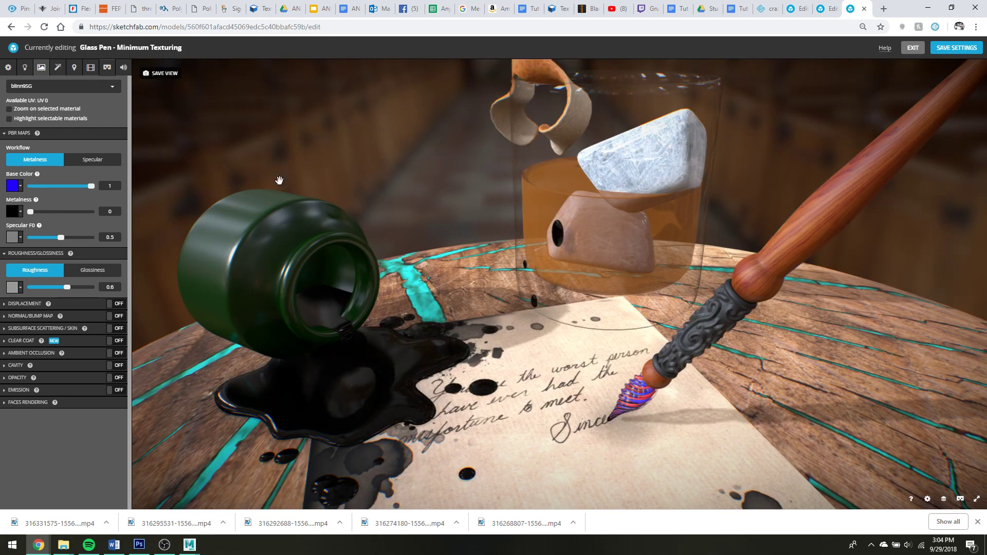
left_click(72, 86)
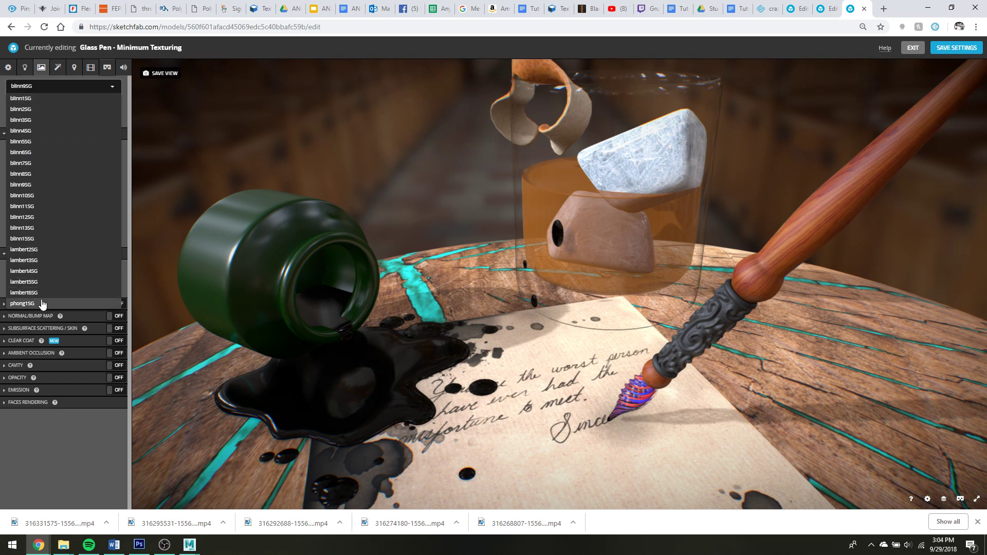
left_click(437, 140)
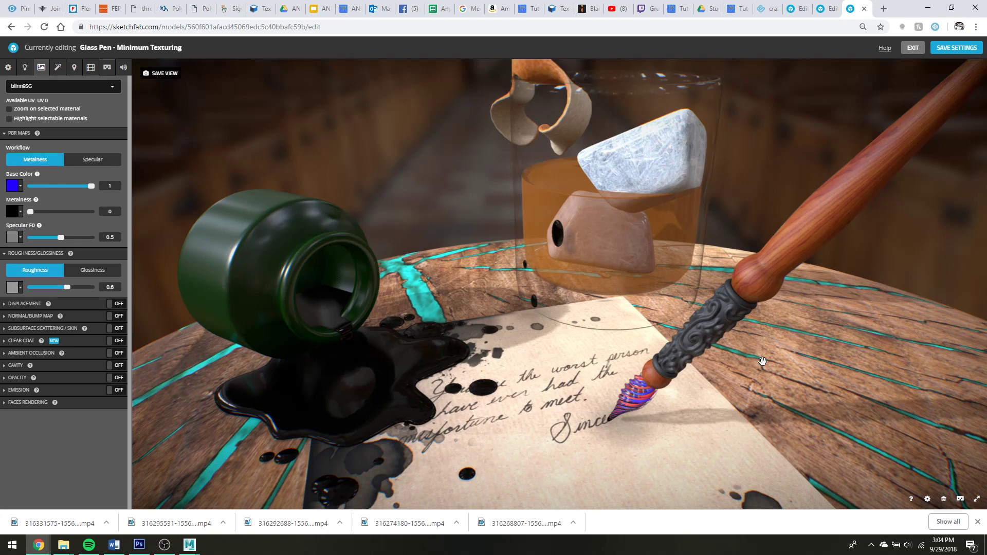
scroll(766, 360, "up", 3)
scroll(766, 325, "up", 5)
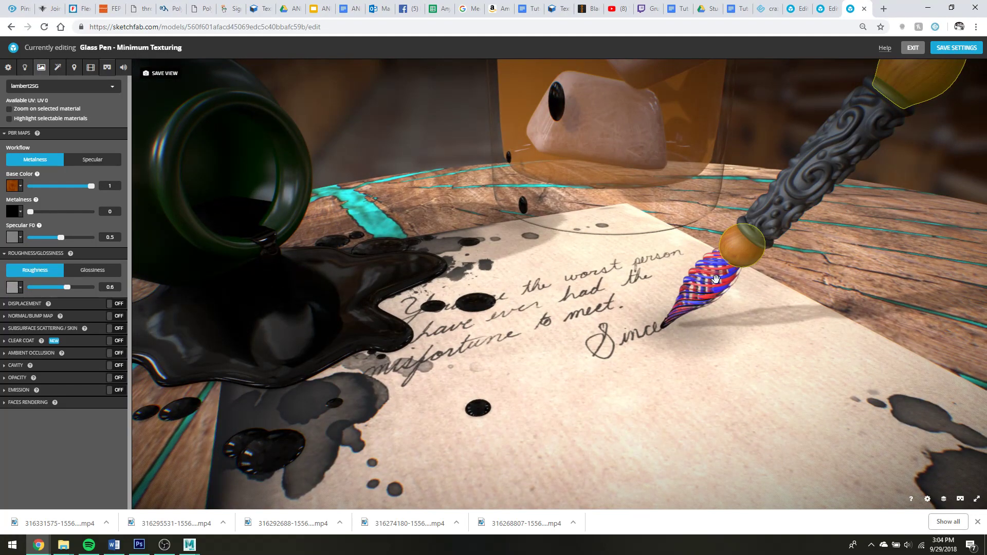
Select the pen nib's material, then the ice cube's lambert5SG material
left_click(730, 243)
scroll(760, 229, "up", 3)
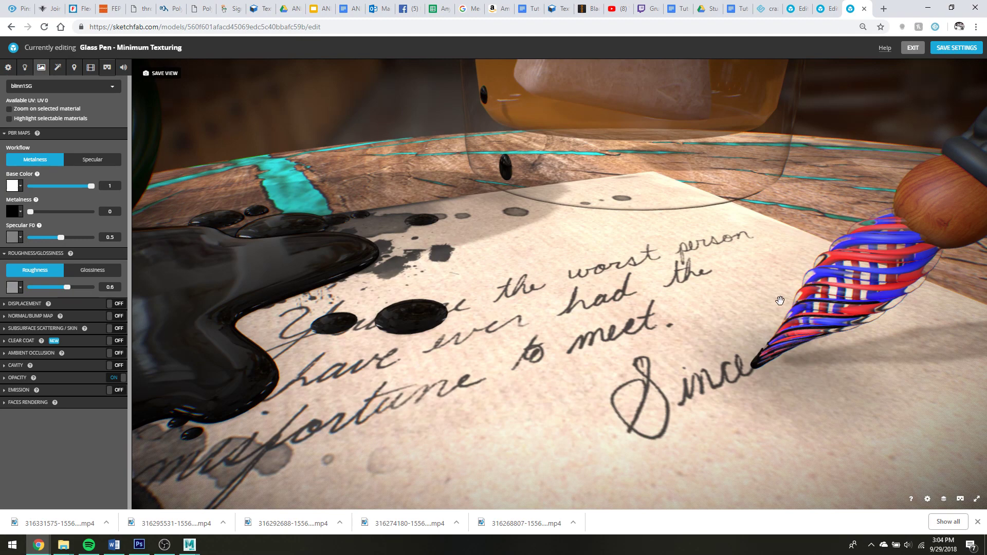
left_click_drag(630, 85, 632, 236)
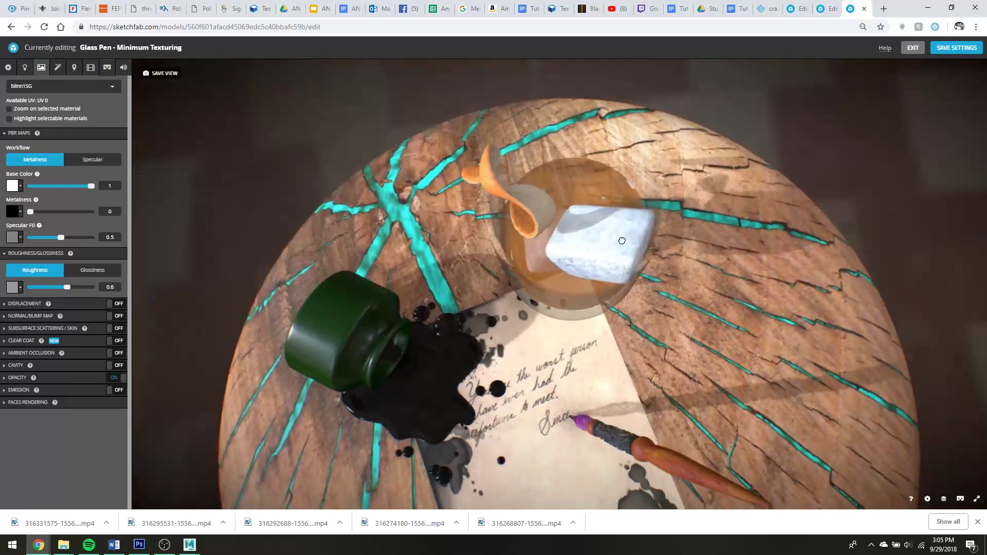
double_click(629, 228)
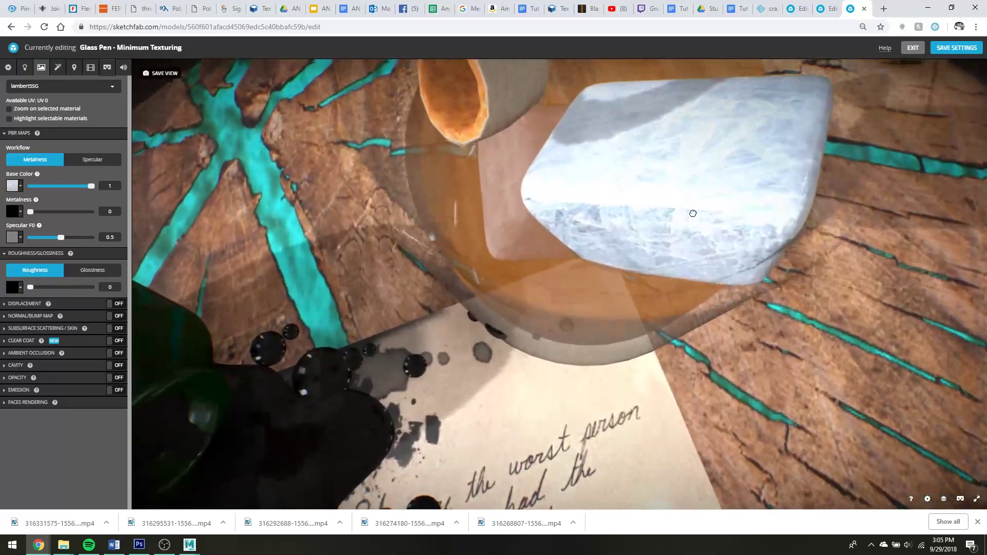
scroll(693, 212, "down", 5)
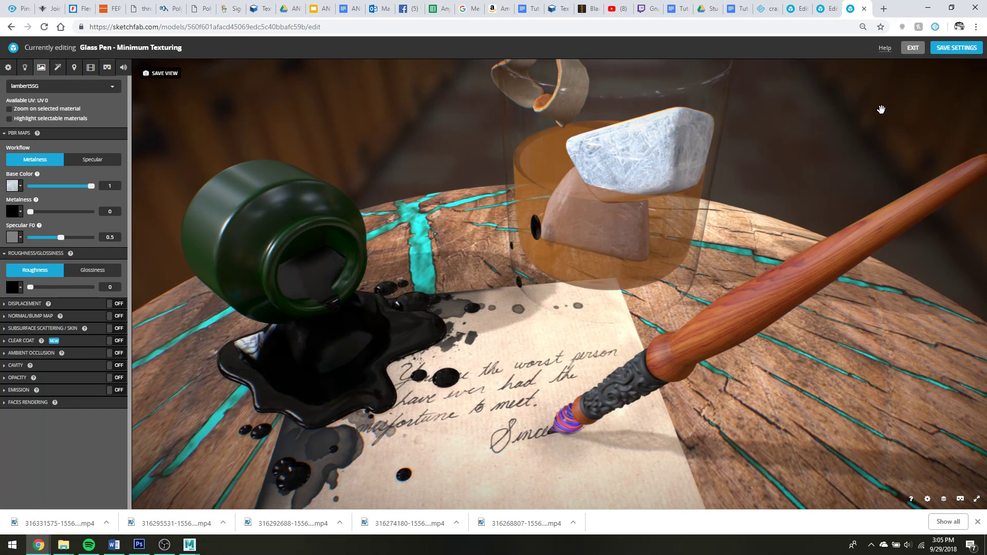
left_click_drag(881, 109, 883, 97)
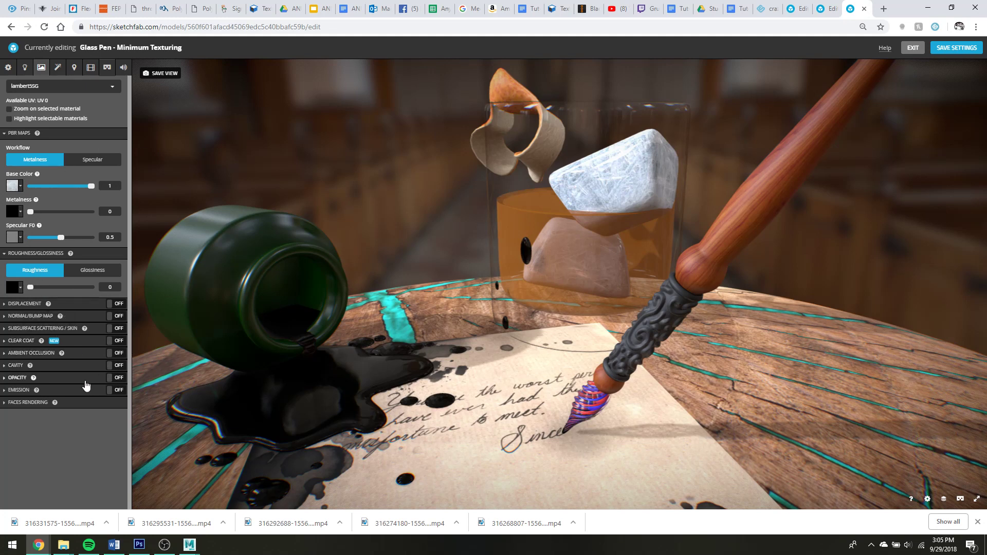
Enable opacity on the ice cube's lambert5SG material and change its type from Blending to Mask
left_click(115, 378)
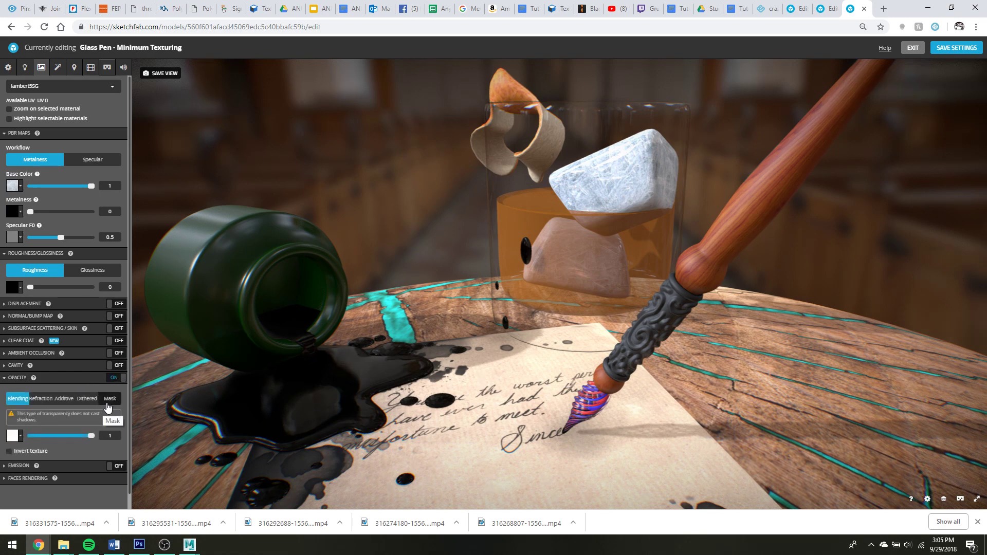
left_click_drag(518, 159, 672, 129)
left_click(672, 129)
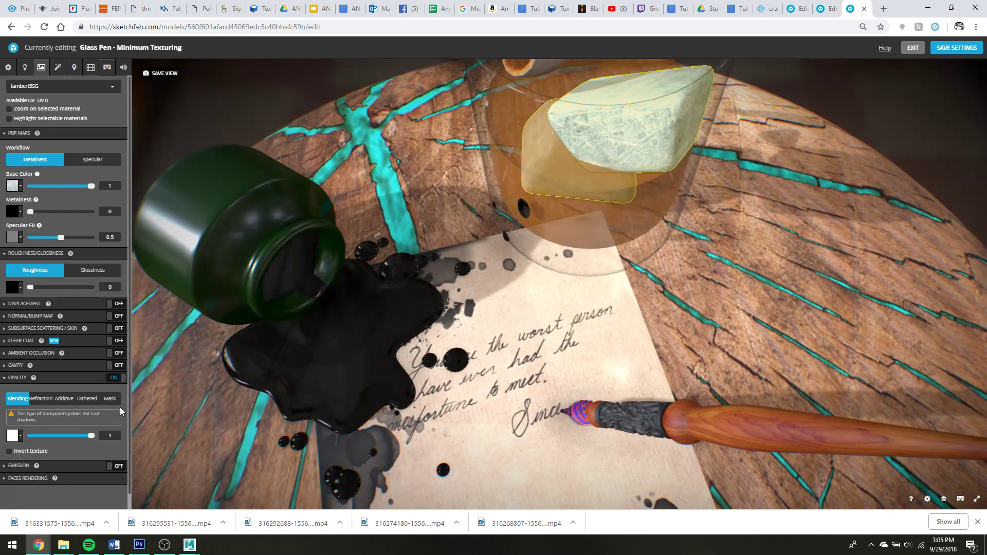
left_click(109, 398)
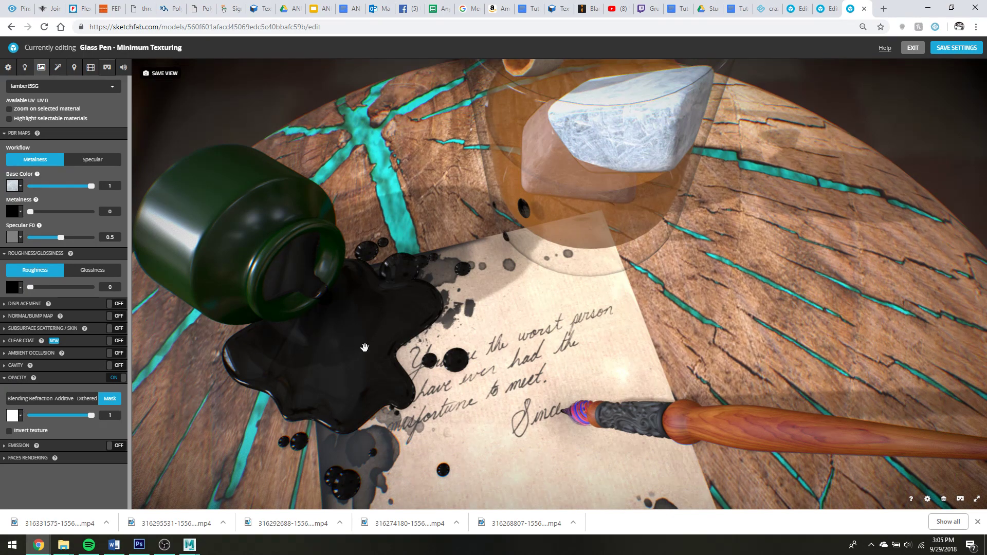
left_click_drag(442, 334, 447, 297)
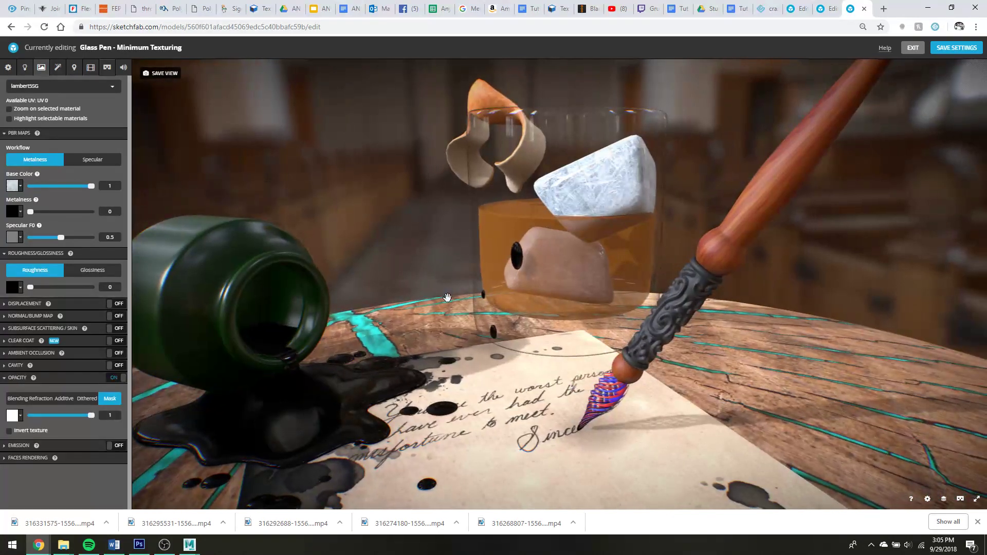